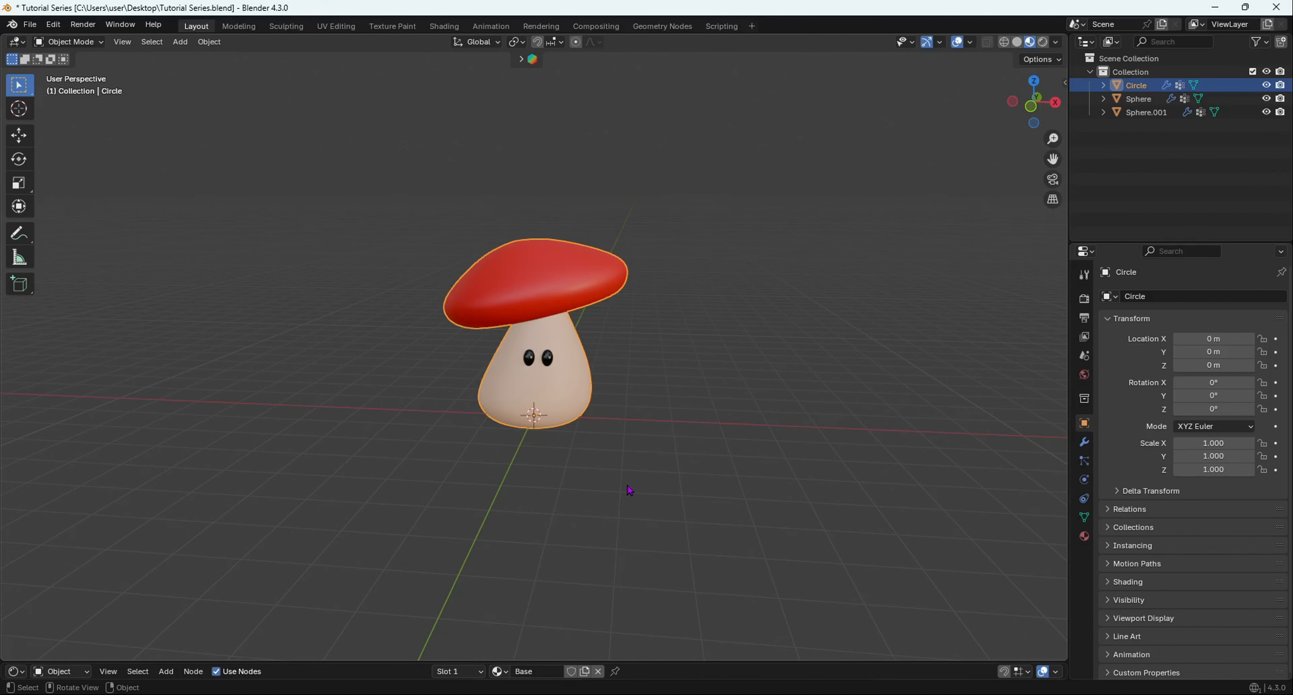
{"action": "key", "text": "KP_1"}
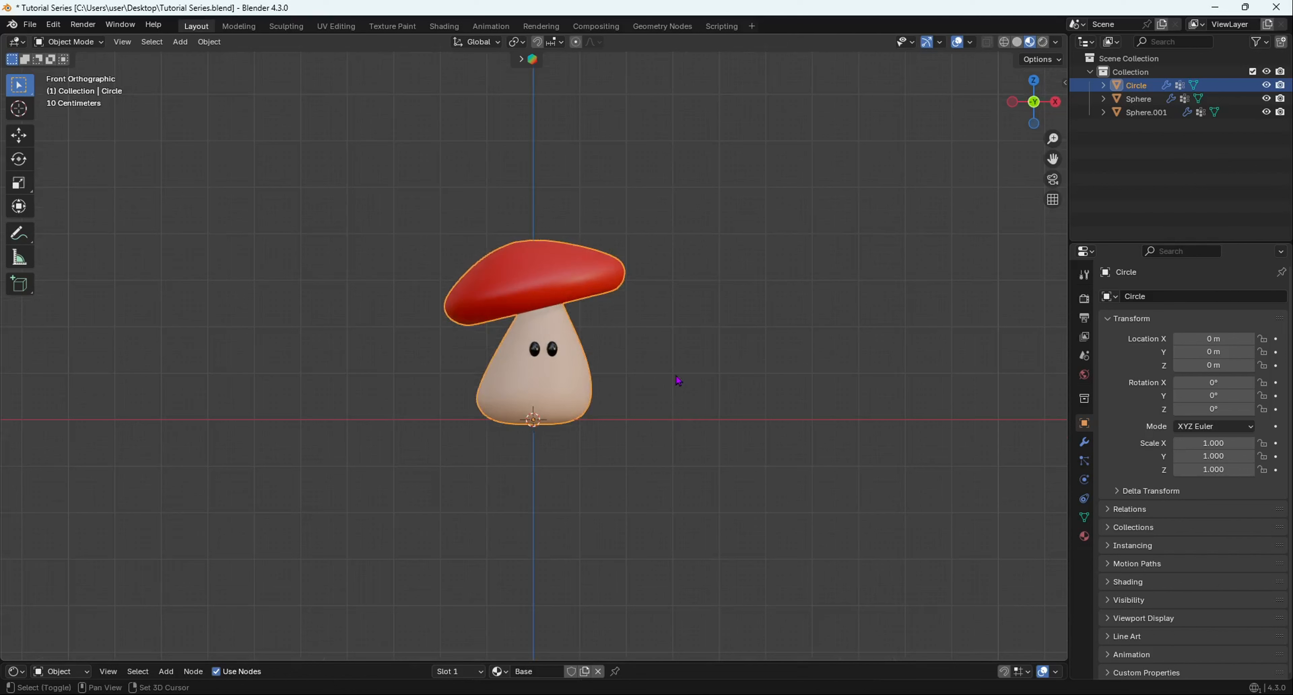
{"action": "key", "text": "shift+a"}
{"action": "mouse_move", "coordinate": [677, 379]}
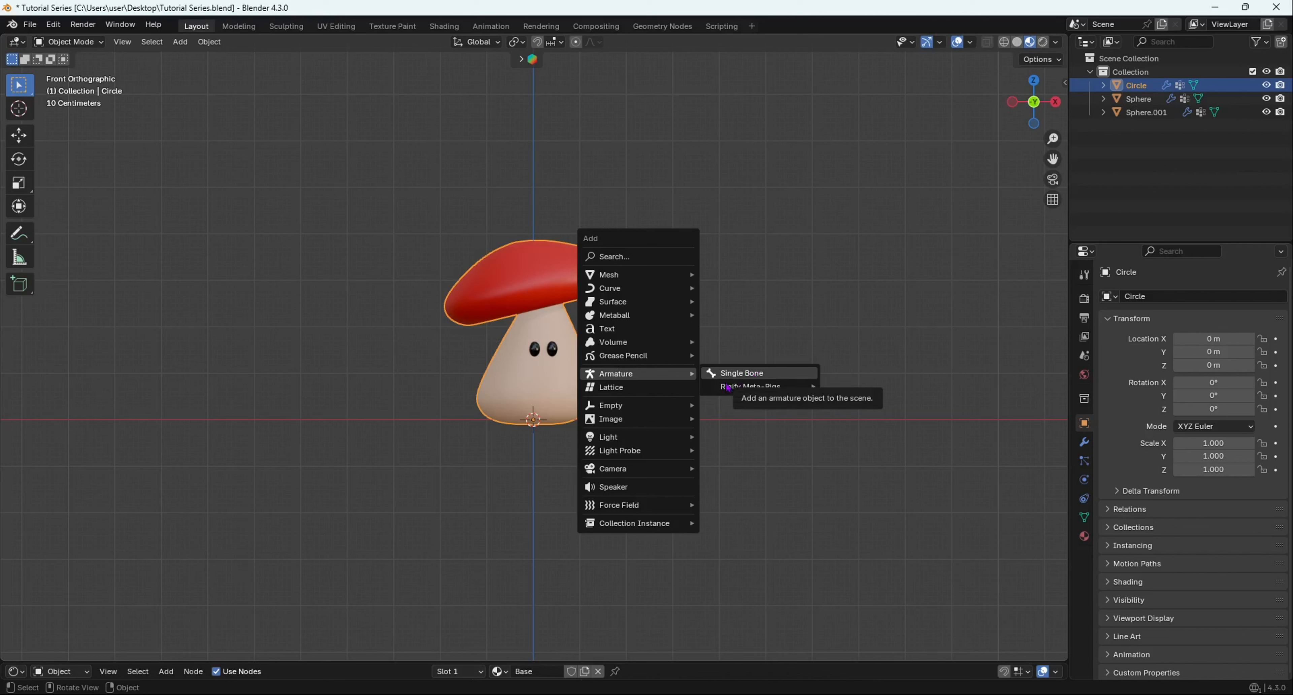
{"action": "mouse_move", "coordinate": [731, 395]}
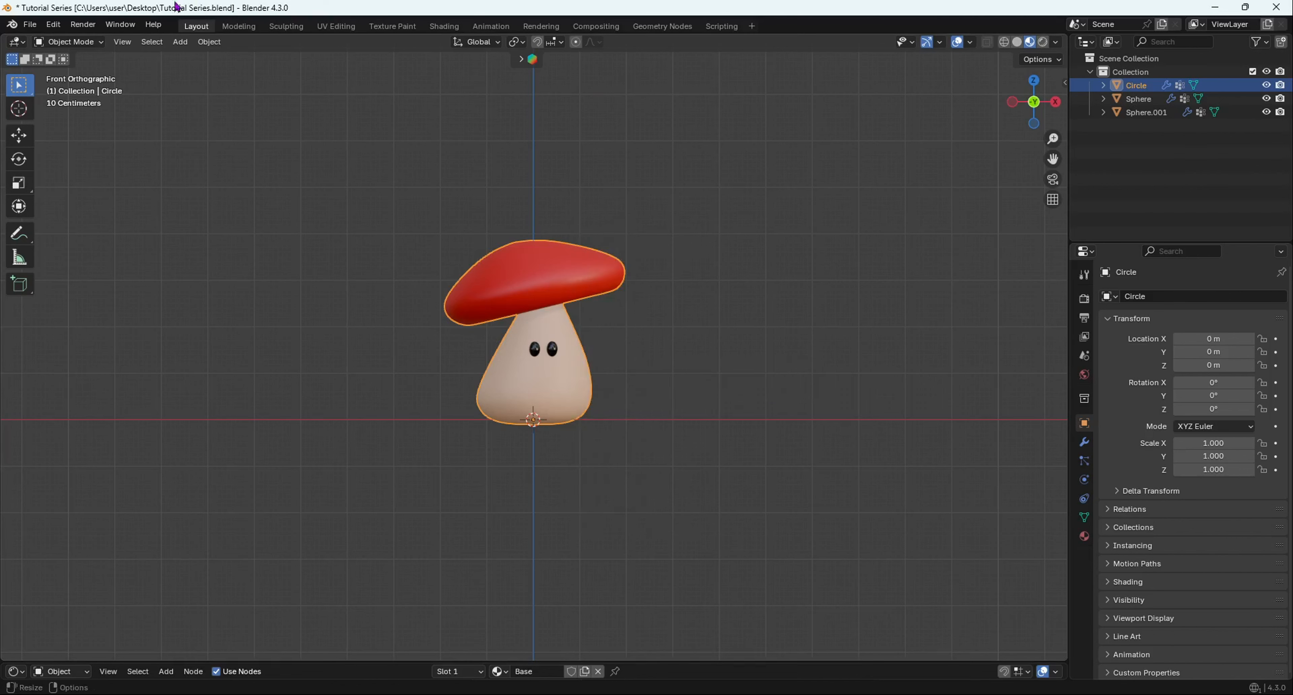
Search the add-on preferences for "rigi" to check whether the Rigify add-on is enabled.
{"action": "left_click", "coordinate": [54, 25]}
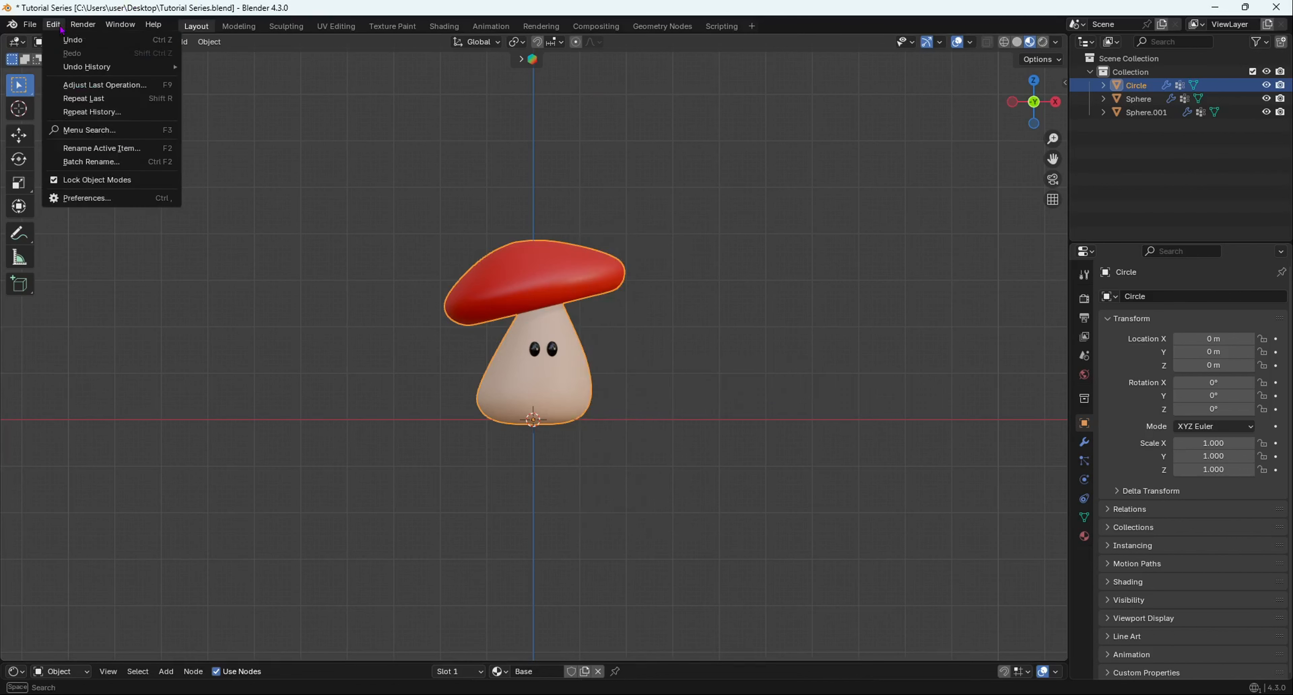
{"action": "left_click", "coordinate": [86, 198]}
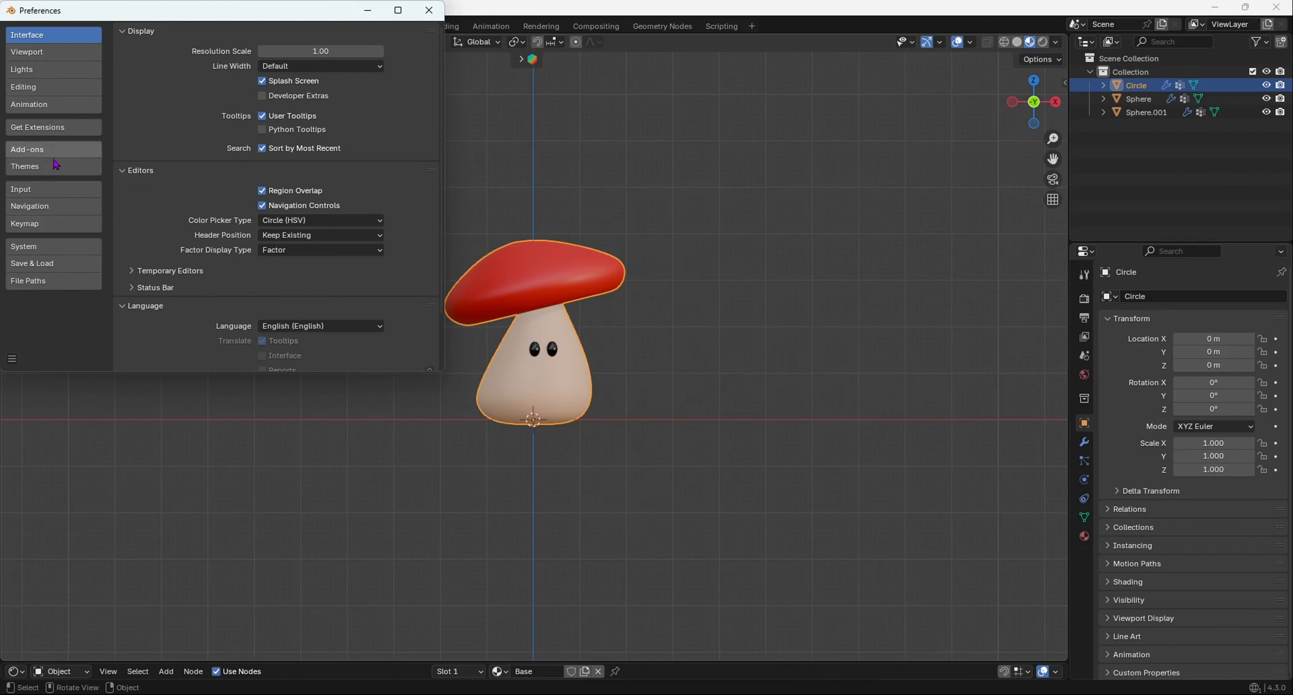
{"action": "left_click", "coordinate": [59, 149]}
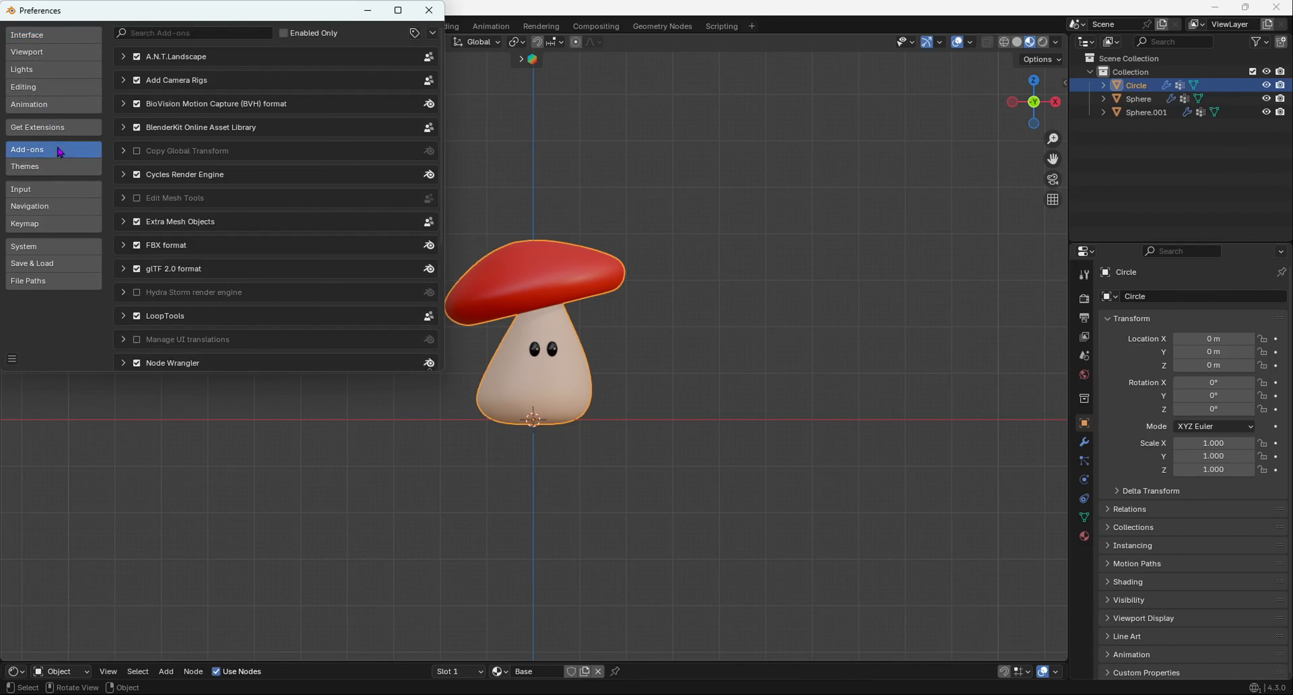
{"action": "left_click", "coordinate": [196, 32]}
{"action": "type", "text": "rigi"}
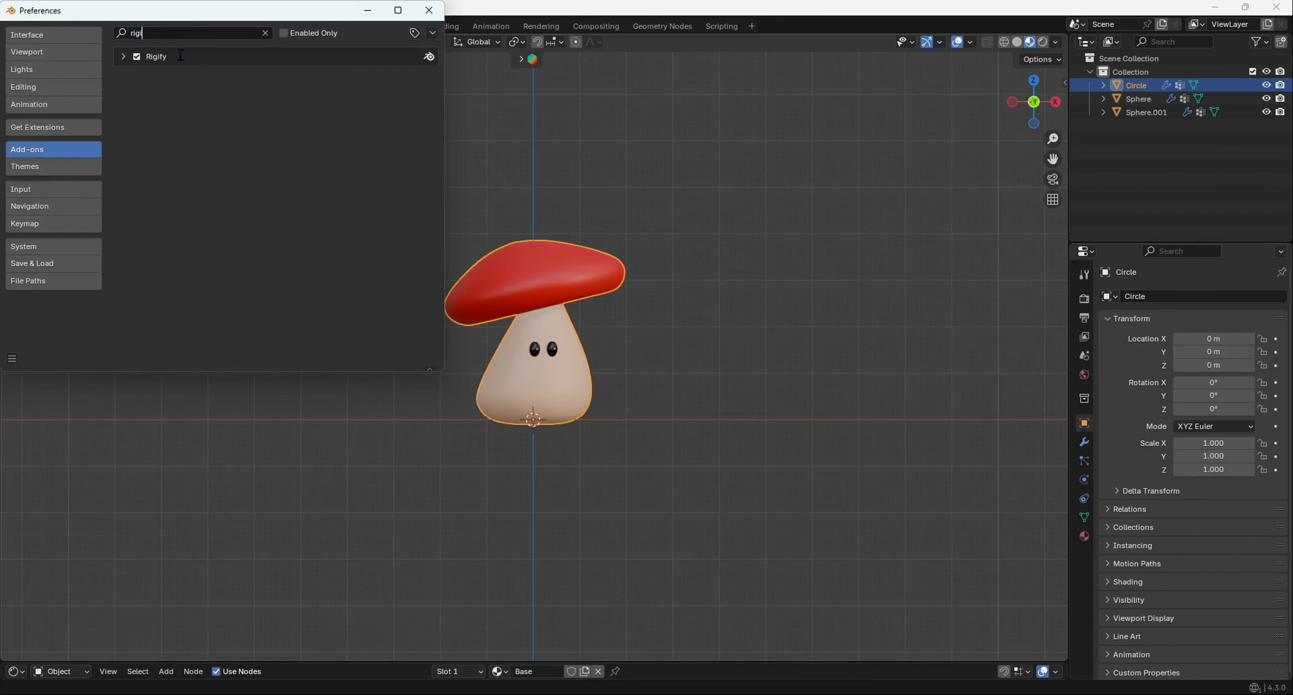
{"action": "left_click", "coordinate": [429, 11]}
{"action": "key", "text": "shift+a"}
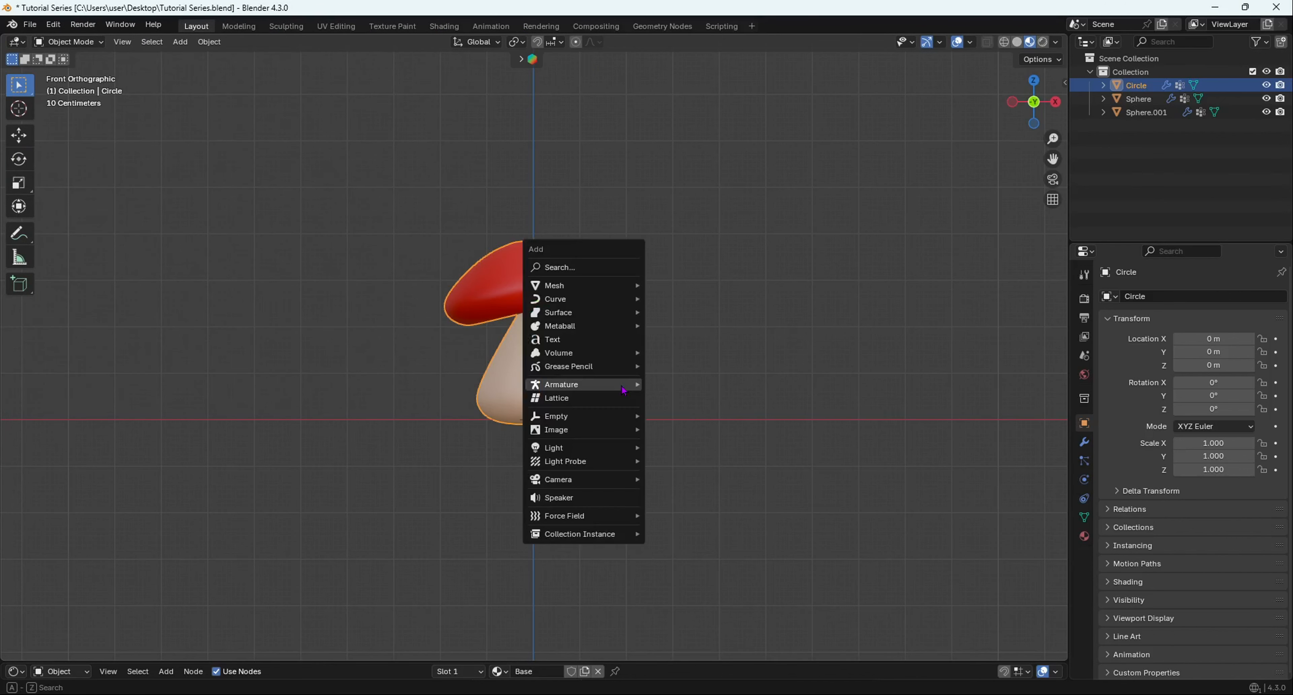
{"action": "mouse_move", "coordinate": [592, 384]}
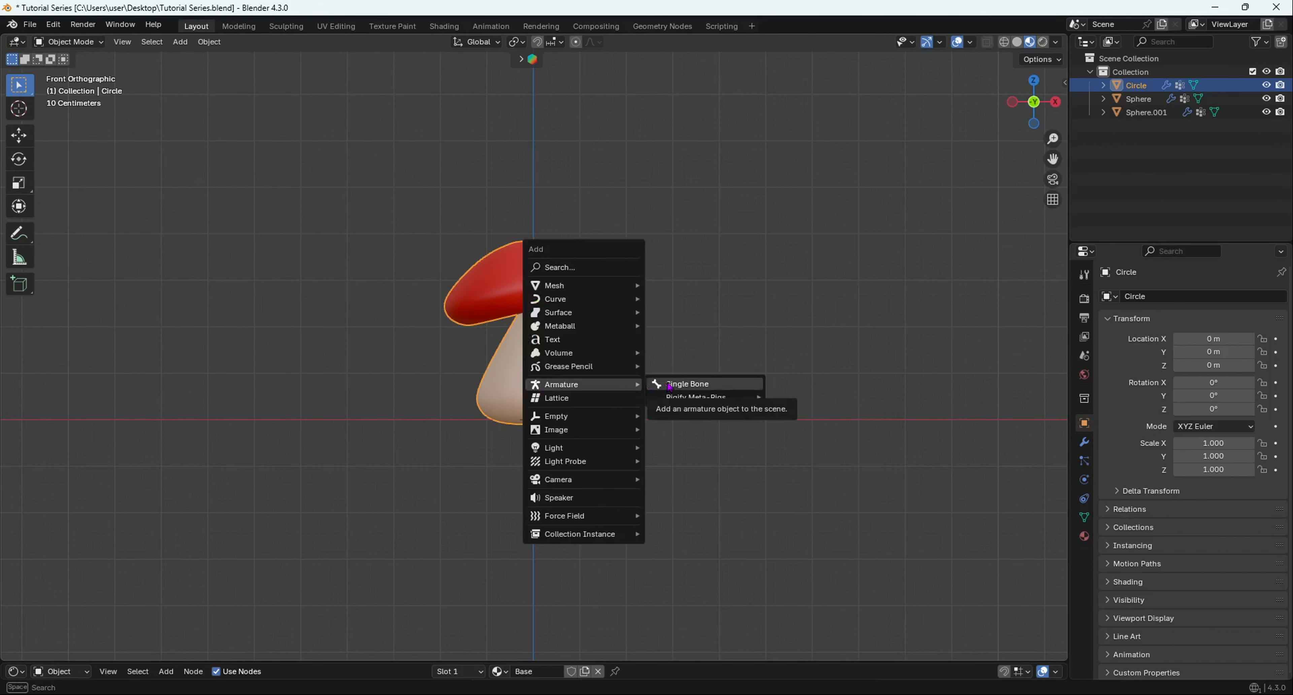
{"action": "mouse_move", "coordinate": [676, 401]}
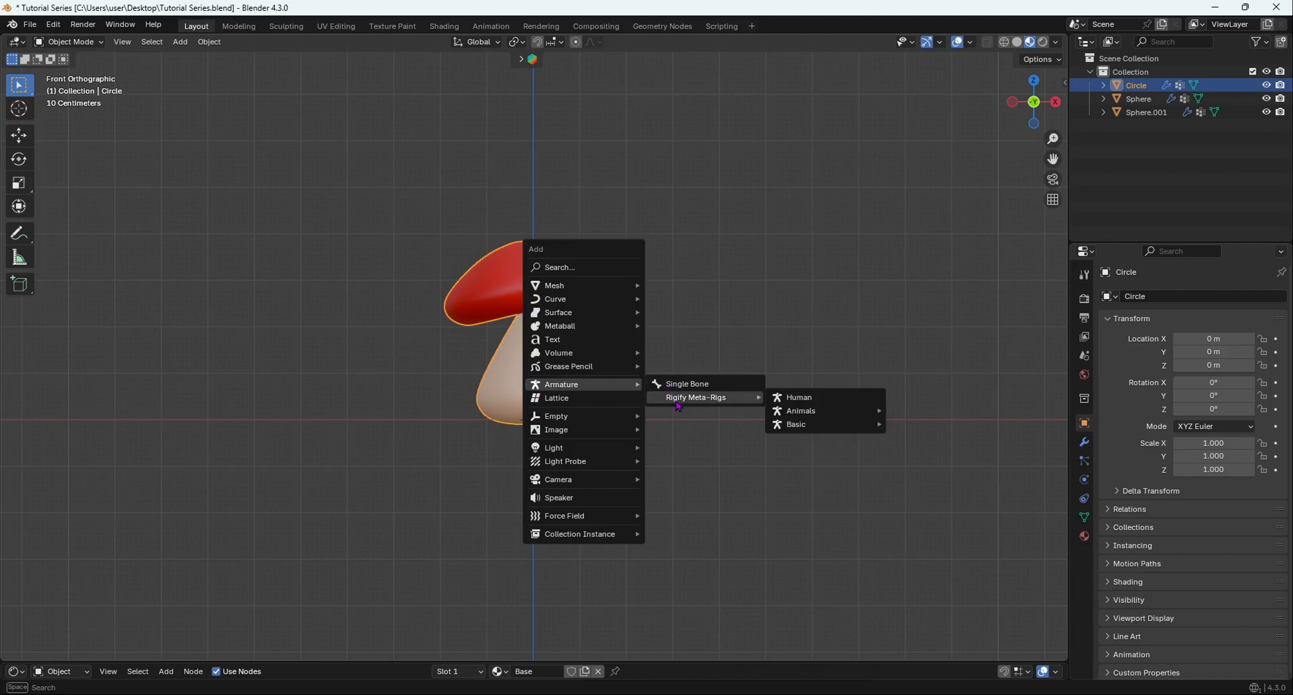
{"action": "mouse_move", "coordinate": [802, 415]}
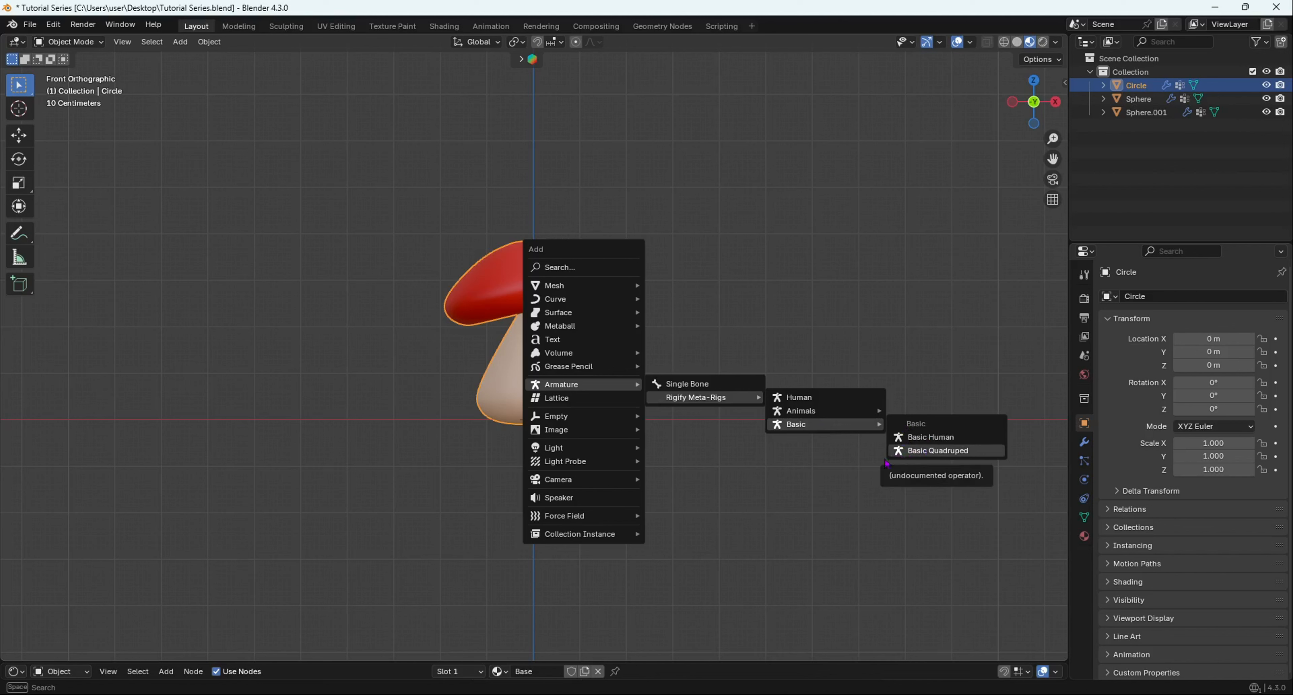
{"action": "key", "text": "Escape"}
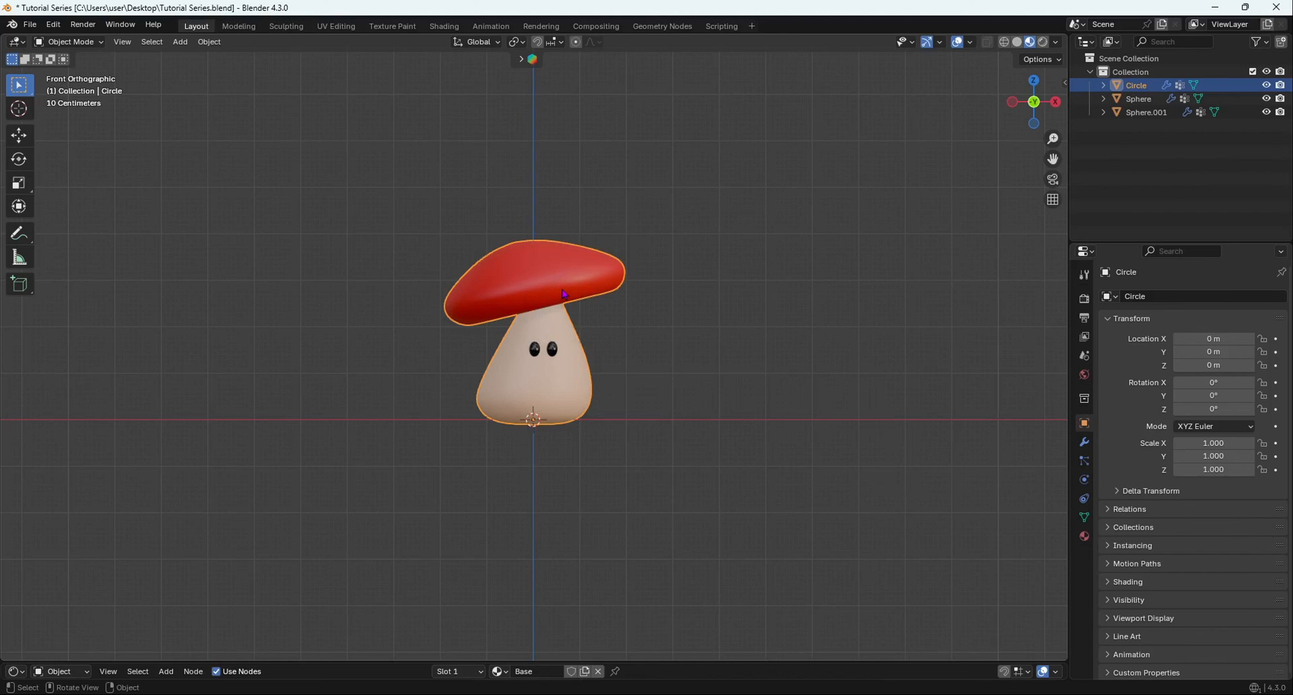
Add a Single Bone armature at the world origin, inside the base of the mushroom.
{"action": "key", "text": "shift+a"}
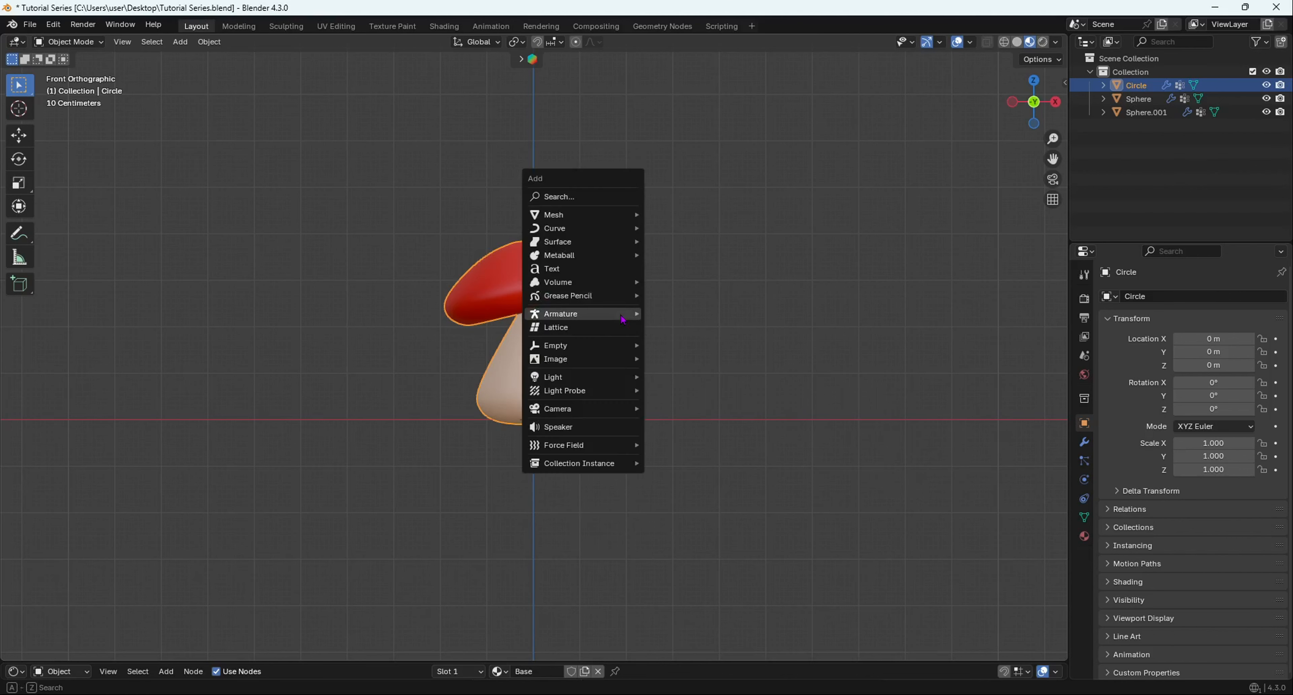
{"action": "mouse_move", "coordinate": [622, 313]}
{"action": "left_click", "coordinate": [708, 314]}
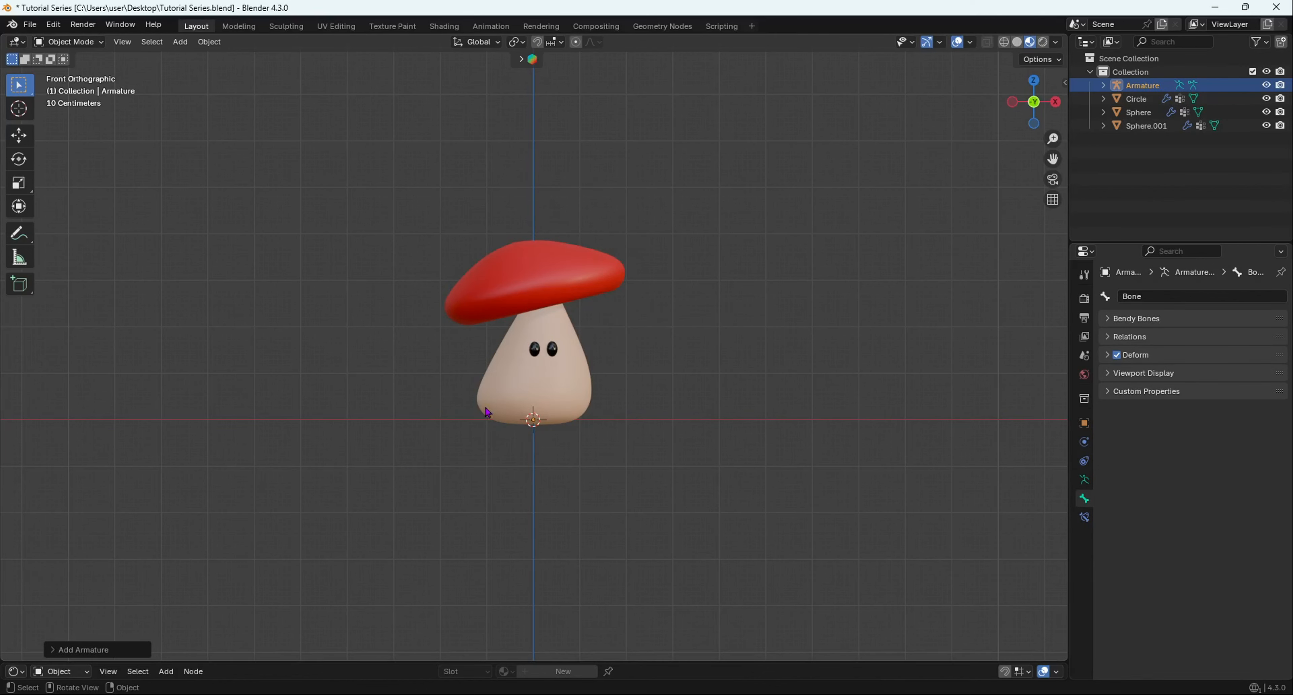
Enable In Front in the armature's viewport display so the bone shows through the mushroom body.
{"action": "middle_click_drag", "start_coordinate": [527, 419], "coordinate": [508, 542]}
{"action": "scroll", "coordinate": [534, 433], "scroll_direction": "up", "scroll_amount": 10}
{"action": "scroll", "coordinate": [627, 530], "scroll_direction": "down", "scroll_amount": 3}
{"action": "scroll", "coordinate": [626, 530], "scroll_direction": "down", "scroll_amount": 3}
{"action": "middle_click_drag", "start_coordinate": [627, 530], "coordinate": [622, 475]}
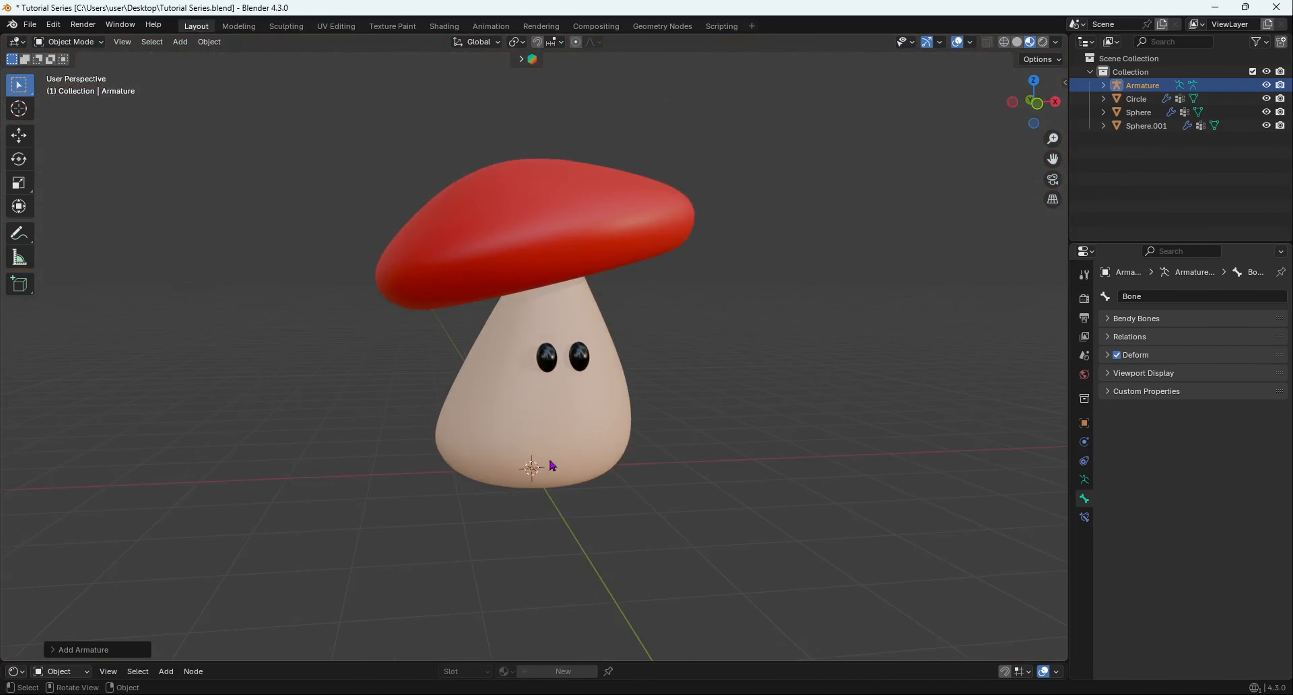
{"action": "middle_click_drag", "start_coordinate": [548, 458], "coordinate": [533, 449]}
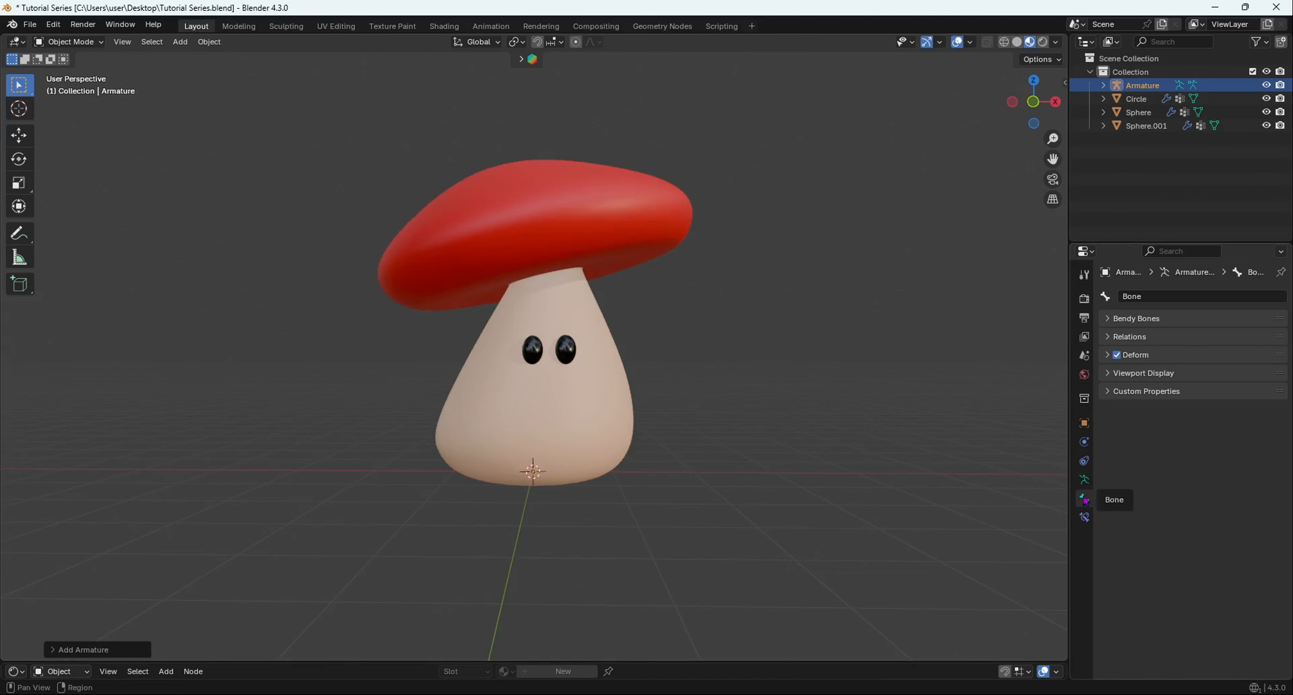
{"action": "left_click", "coordinate": [1084, 478]}
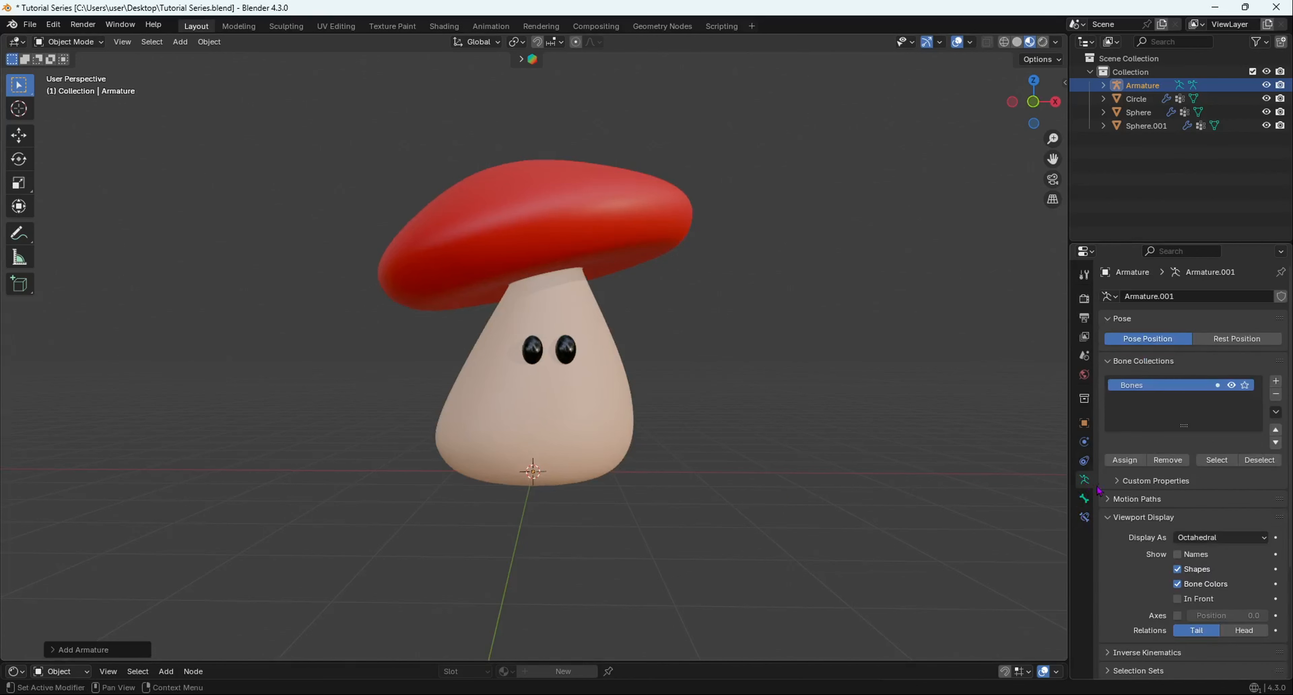
{"action": "left_click", "coordinate": [1121, 520]}
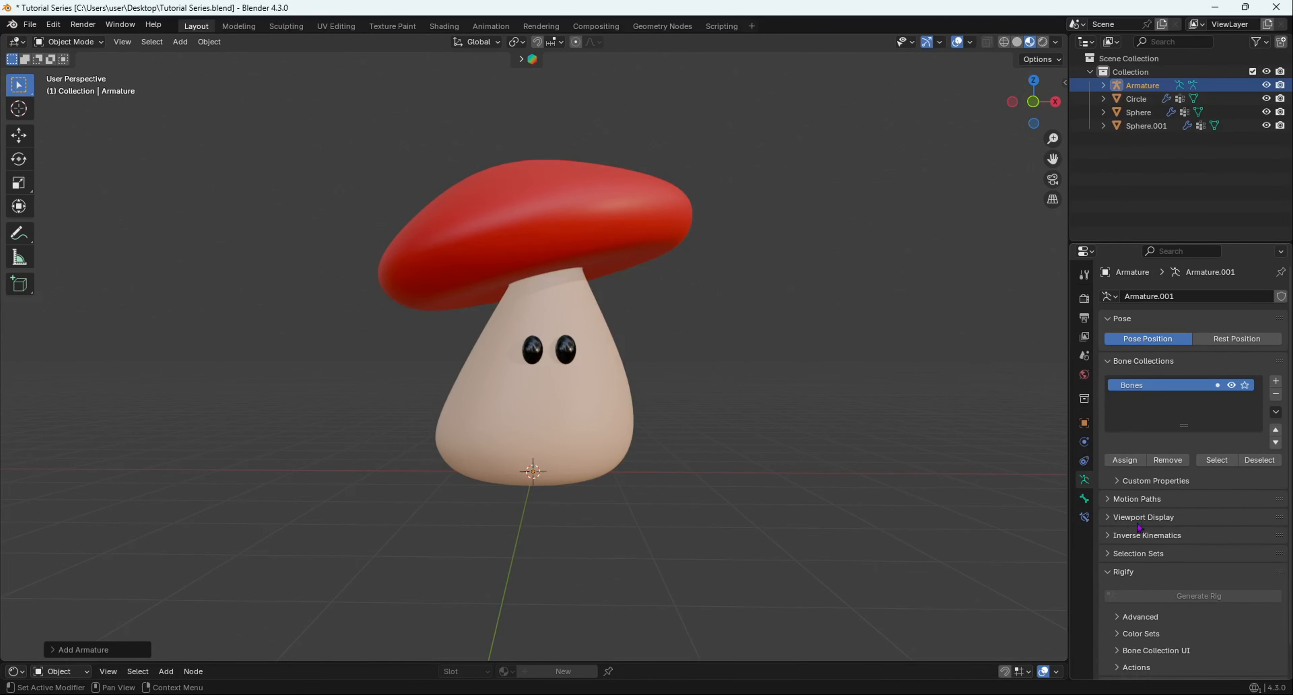
{"action": "left_click", "coordinate": [1120, 521]}
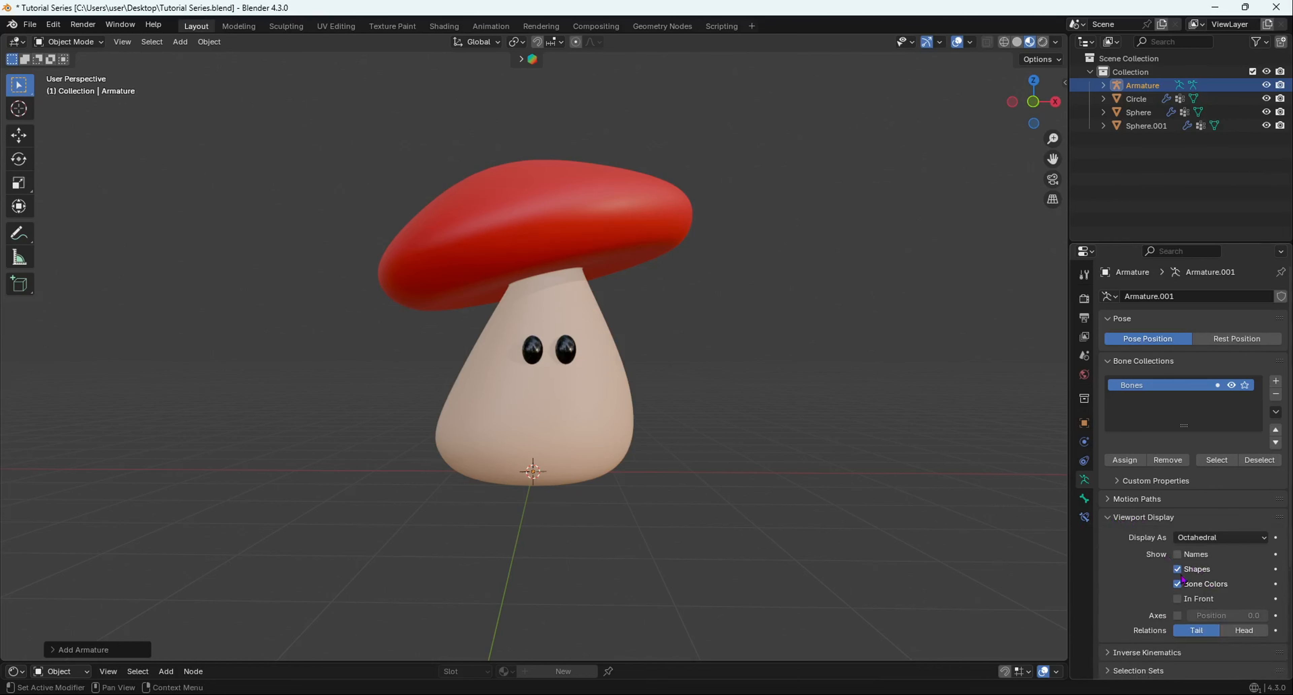
{"action": "left_click", "coordinate": [1178, 599]}
Rename the armature object as Mushroom_Bones.
{"action": "middle_click_drag", "start_coordinate": [625, 487], "coordinate": [605, 446]}
{"action": "scroll", "coordinate": [556, 452], "scroll_direction": "down", "scroll_amount": 2}
{"action": "scroll", "coordinate": [604, 418], "scroll_direction": "up", "scroll_amount": 5}
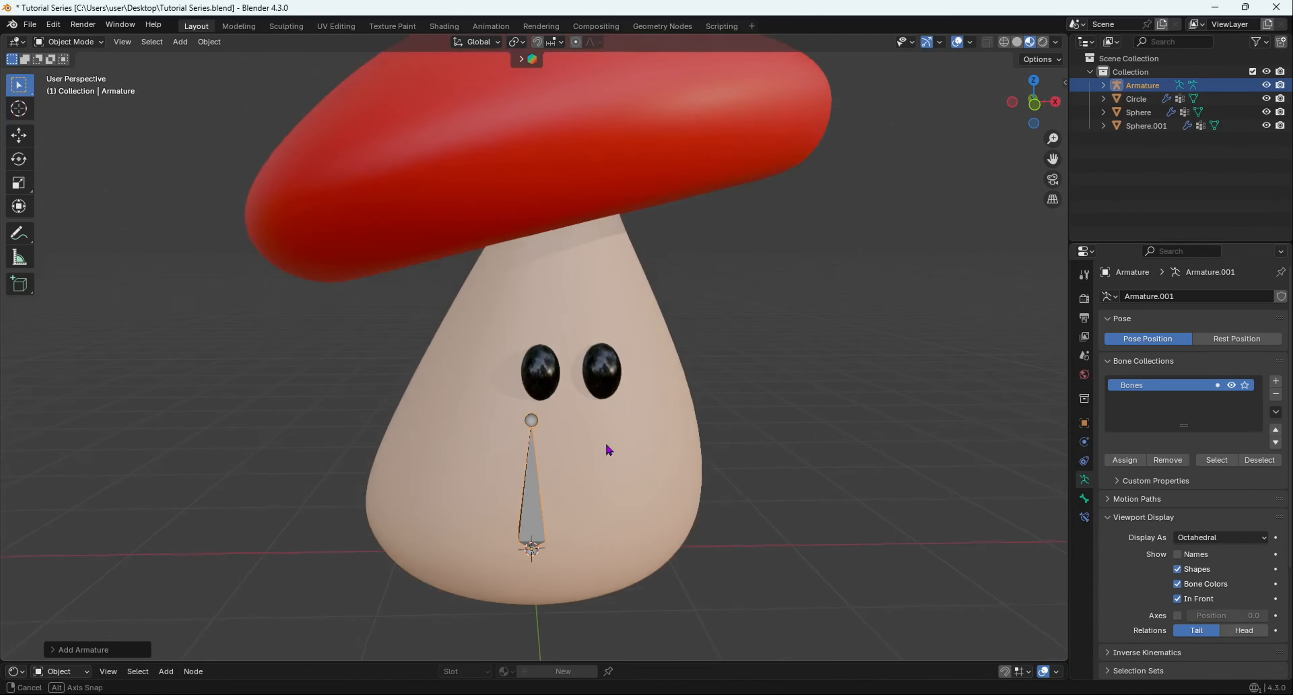
{"action": "double_click", "coordinate": [1145, 85]}
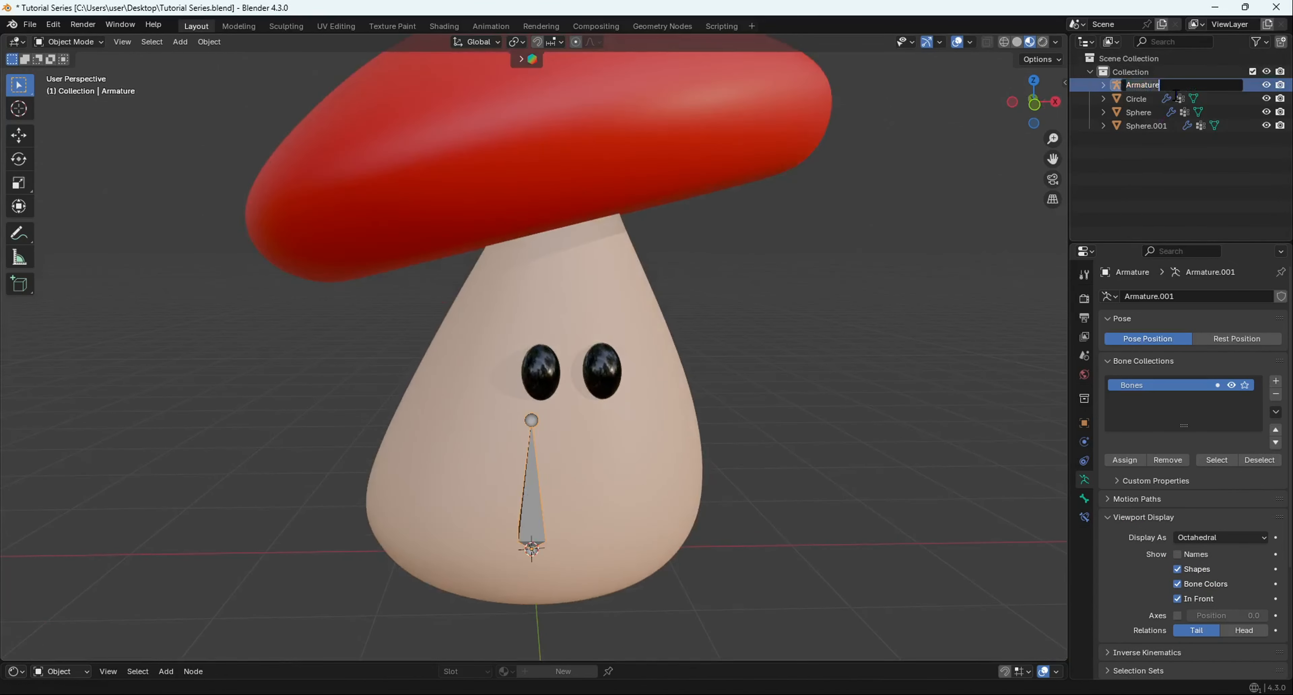
{"action": "type", "text": "Mushroom_Bones"}
{"action": "key", "text": "Return"}
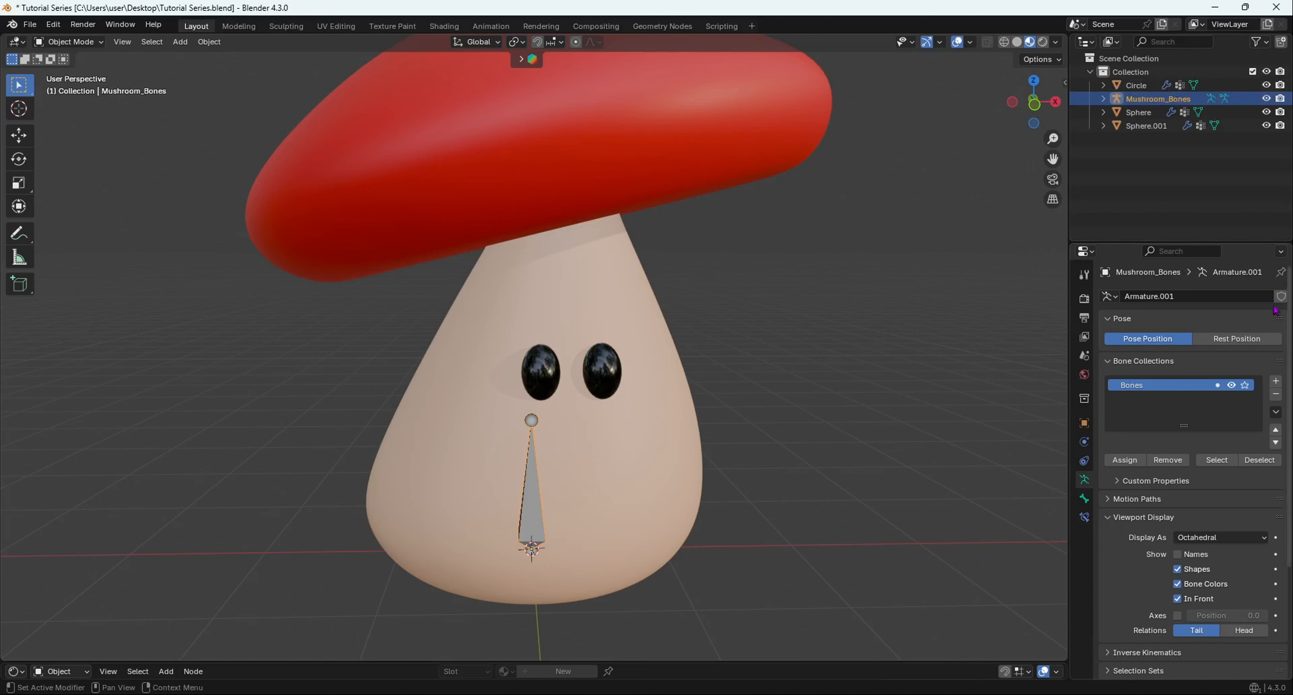
Put the Mushroom_Bones armature into Edit Mode for shaping its bone in the front orthographic view.
{"action": "scroll", "coordinate": [744, 347], "scroll_direction": "down", "scroll_amount": 5}
{"action": "mouse_move", "coordinate": [744, 346]}
{"action": "middle_mouse_down"}
{"action": "mouse_move", "coordinate": [765, 352]}
{"action": "mouse_move", "coordinate": [749, 344]}
{"action": "middle_mouse_up"}
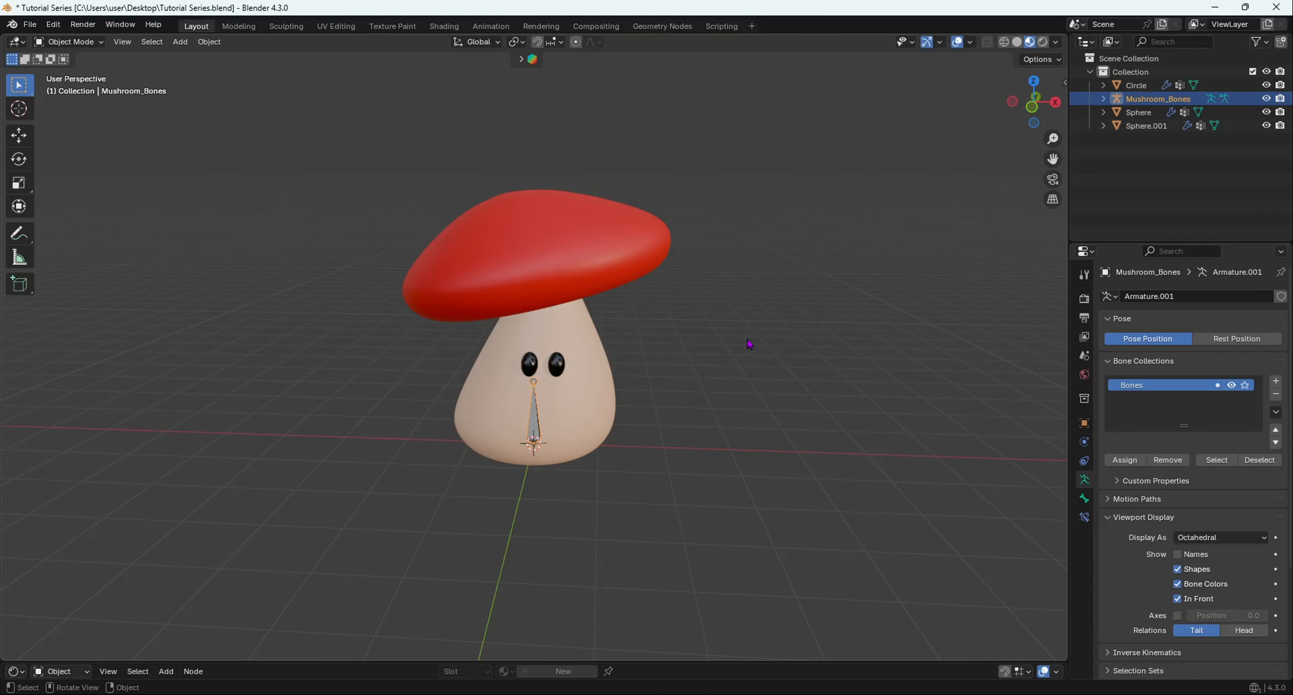
{"action": "key", "text": "KP_1"}
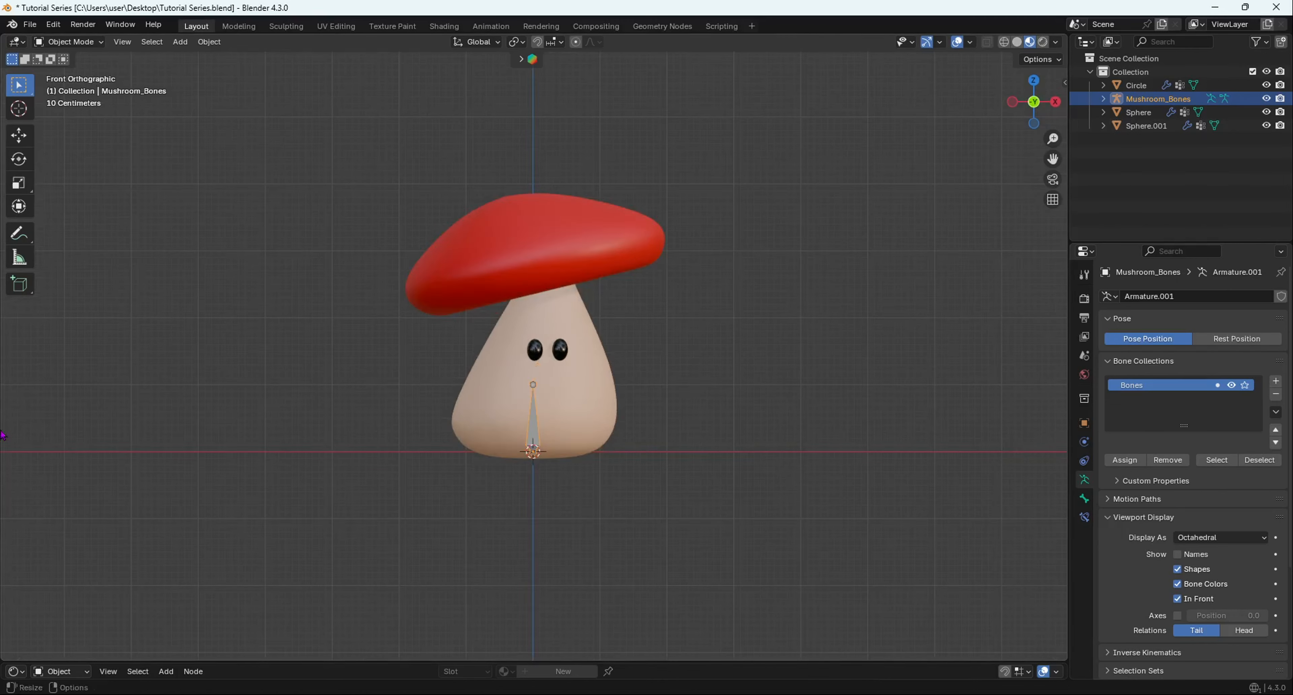
{"action": "key", "text": "Tab"}
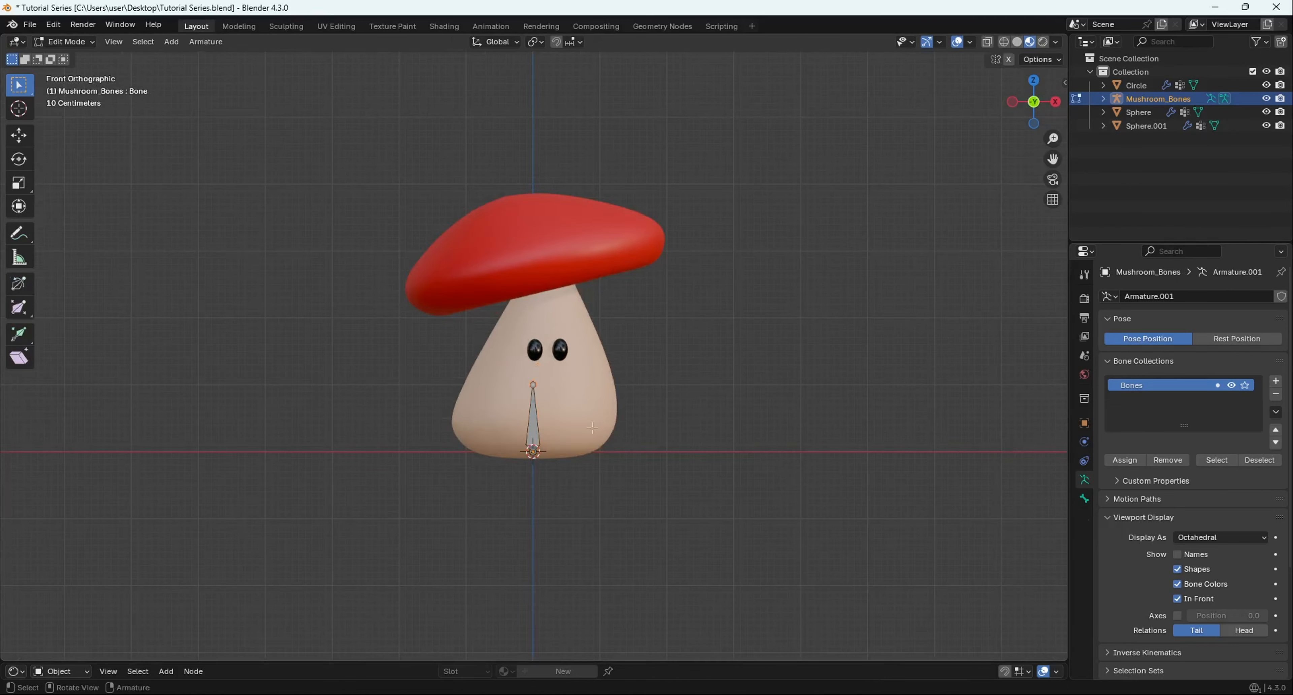
{"action": "scroll", "coordinate": [571, 471], "scroll_direction": "up", "scroll_amount": 3}
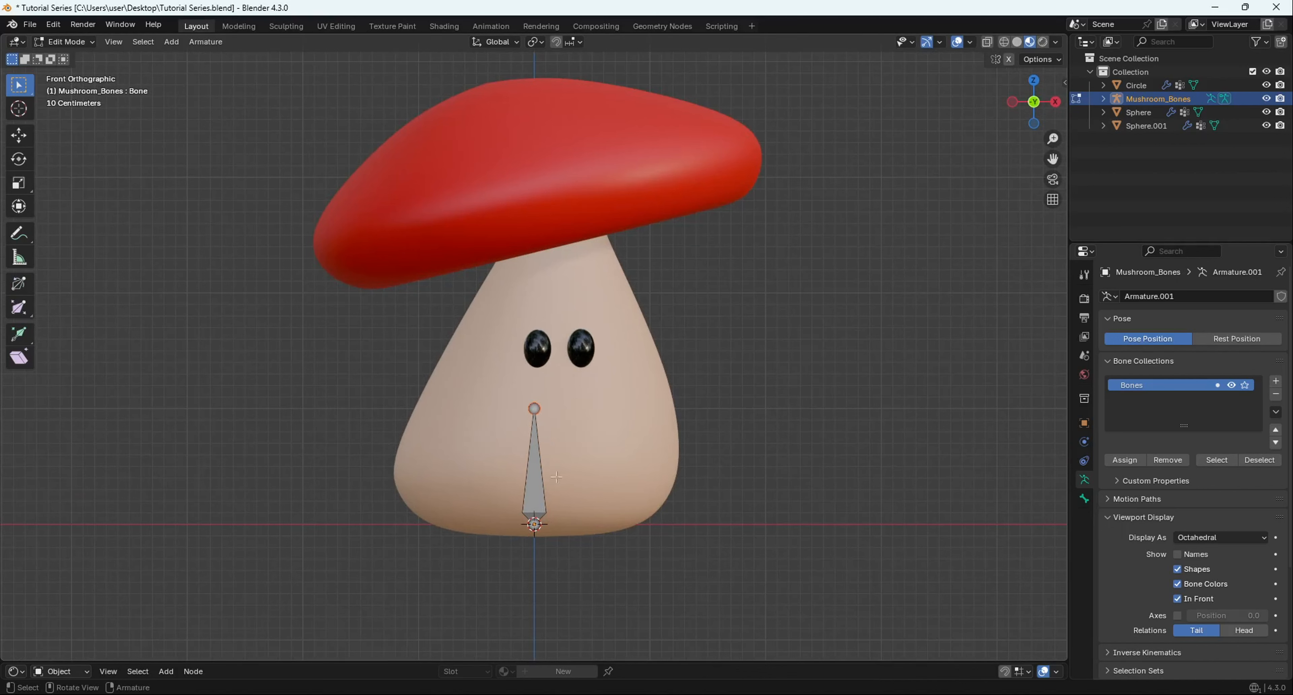
{"action": "left_click", "coordinate": [539, 485]}
{"action": "key", "text": "g"}
{"action": "key", "text": "Escape"}
Select the bone's upper end and move it to the middle of the stem, just below and between the mushroom's eyes.
{"action": "left_click", "coordinate": [515, 391]}
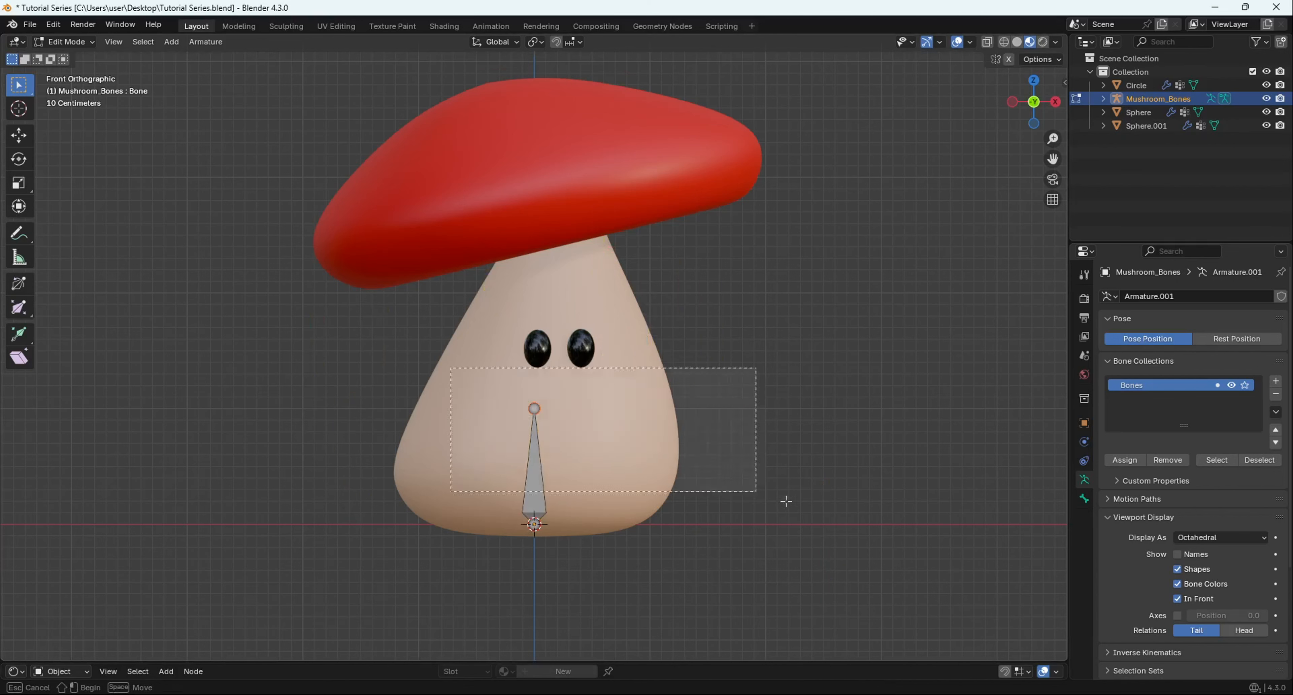
{"action": "key", "text": "g"}
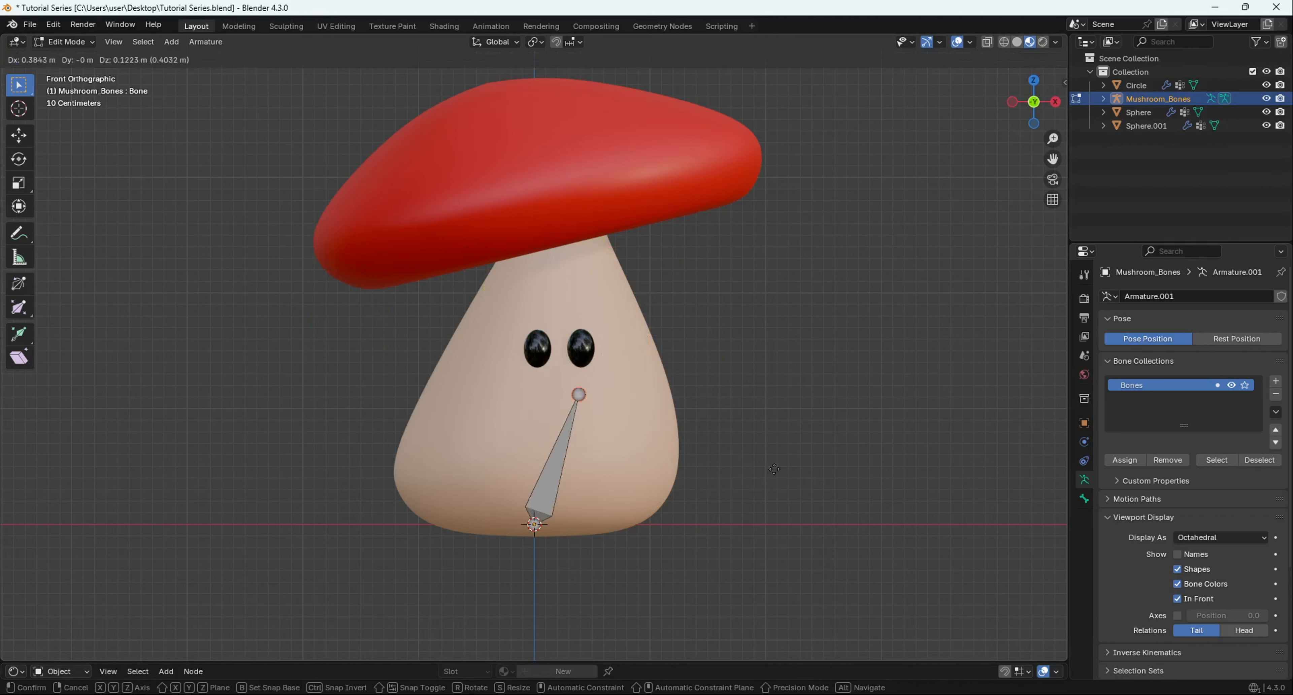
{"action": "left_click", "coordinate": [774, 478]}
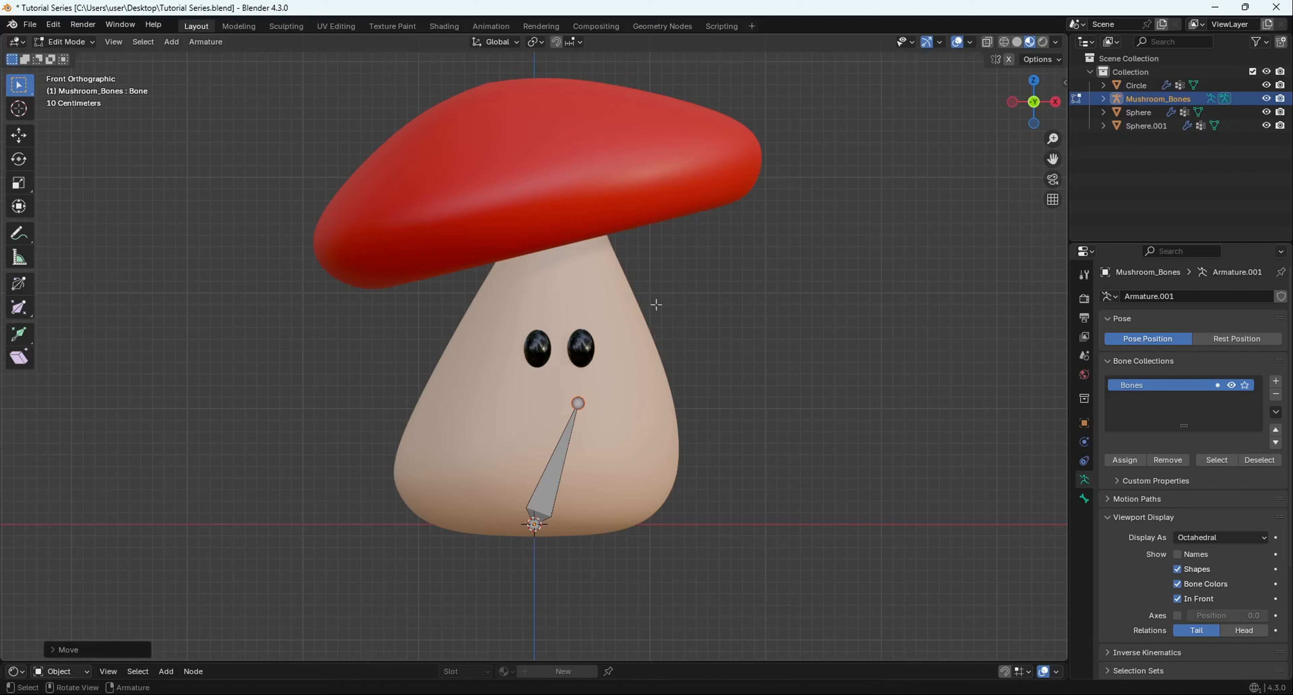
{"action": "key", "text": "g"}
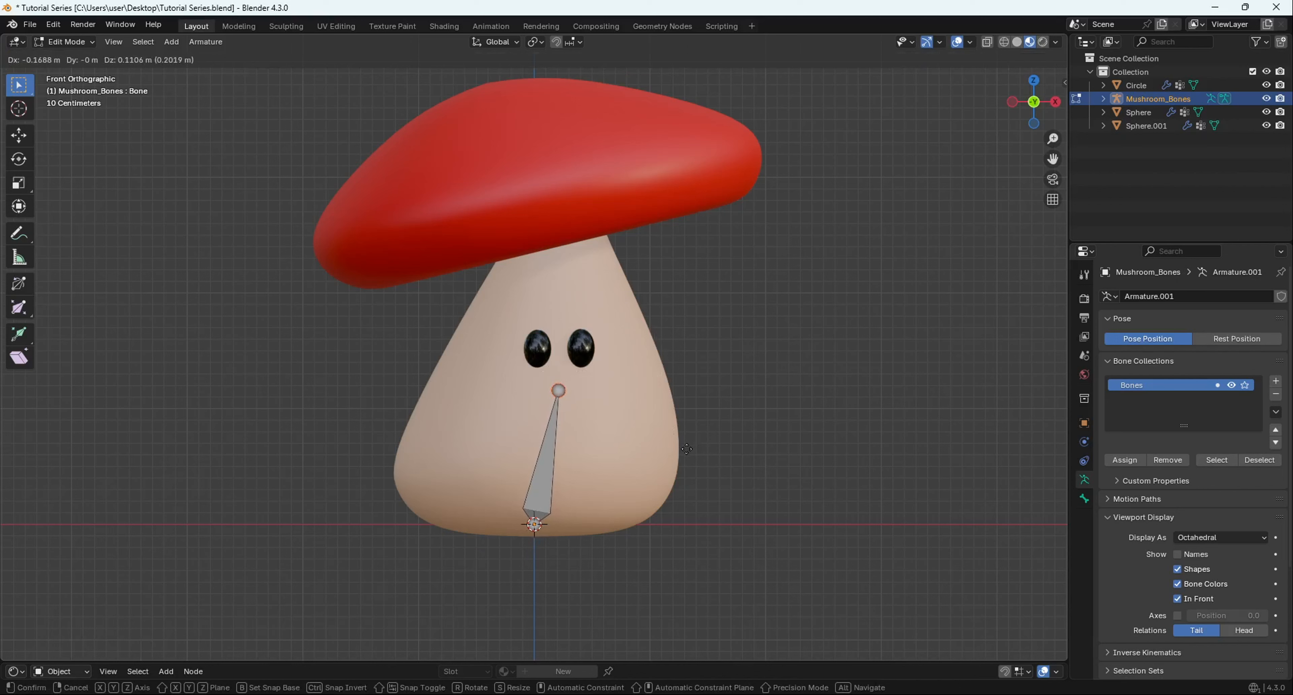
{"action": "left_click", "coordinate": [686, 450]}
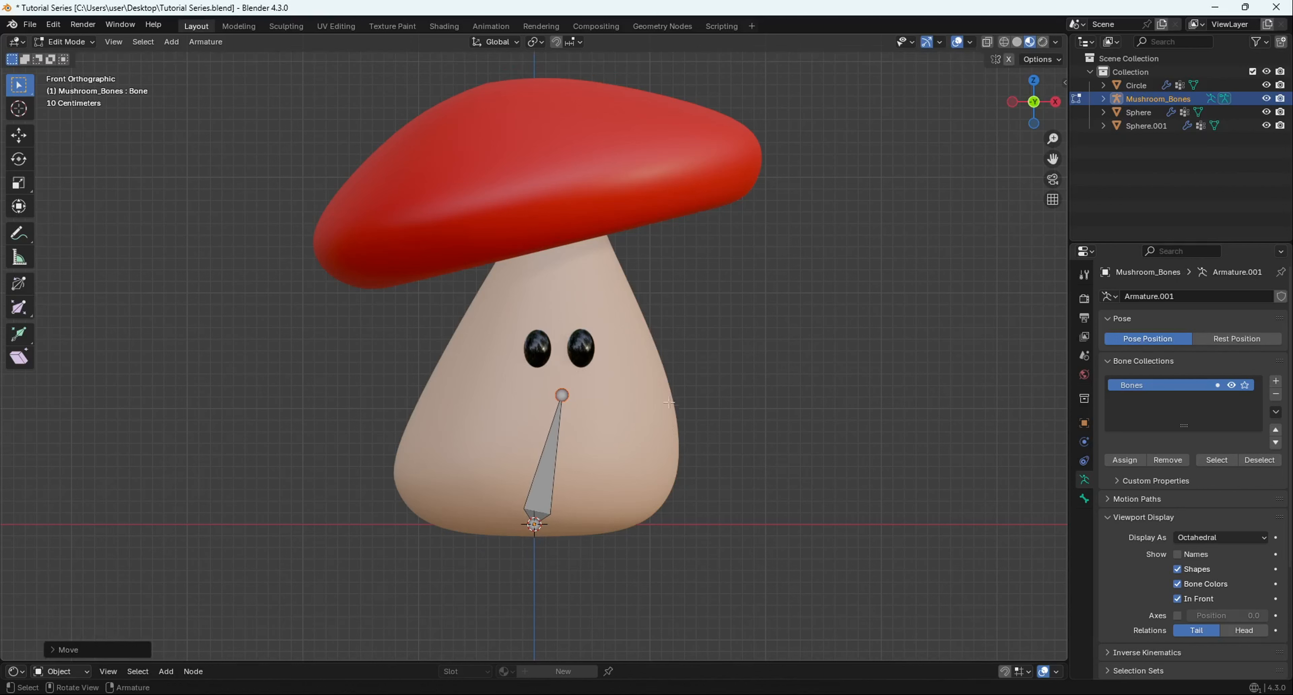
{"action": "key", "text": "g"}
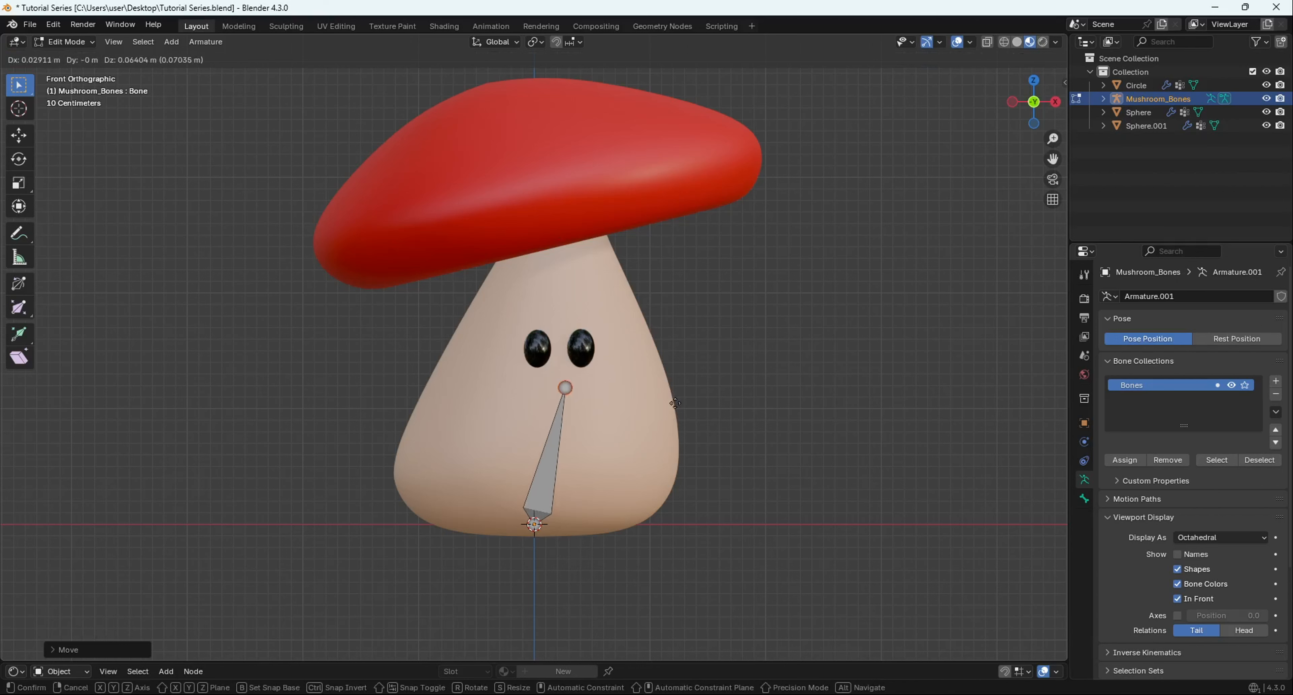
{"action": "left_click", "coordinate": [672, 414]}
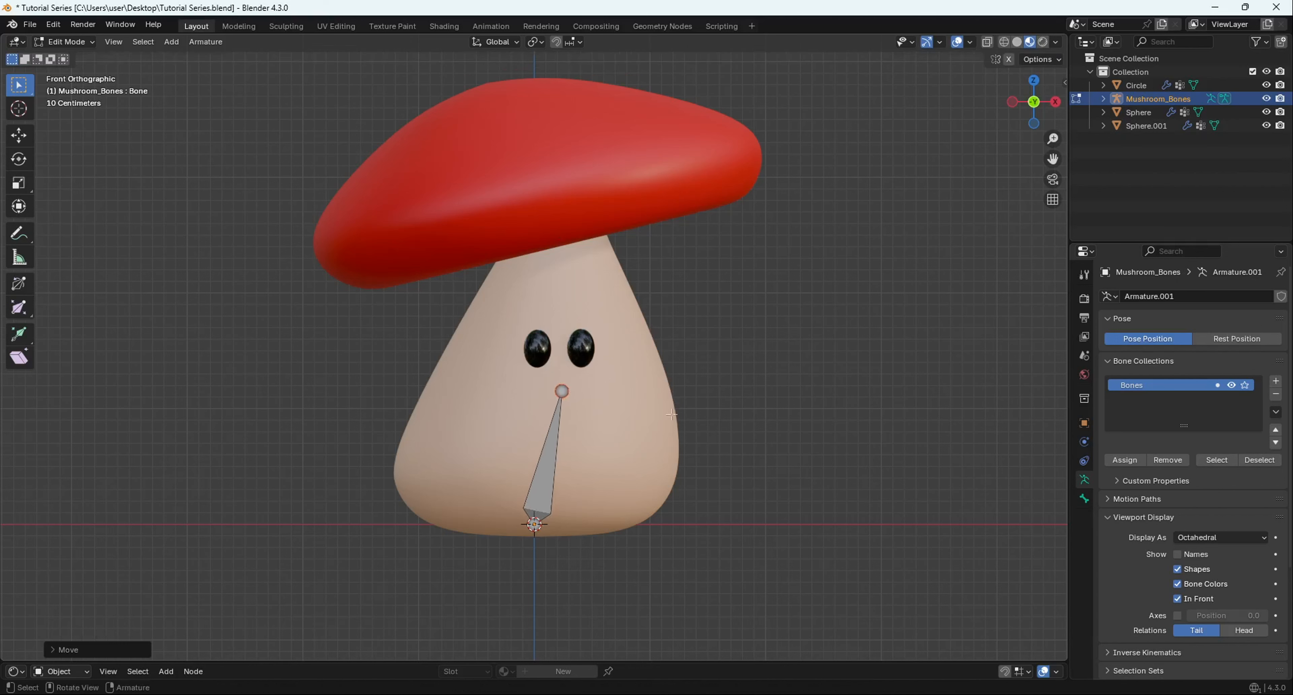
{"action": "key", "text": "g"}
{"action": "left_click", "coordinate": [723, 357]}
Extrude a second bone from the first bone's upper end up to where the stem meets the cap, and select the joint between them.
{"action": "key", "text": "e"}
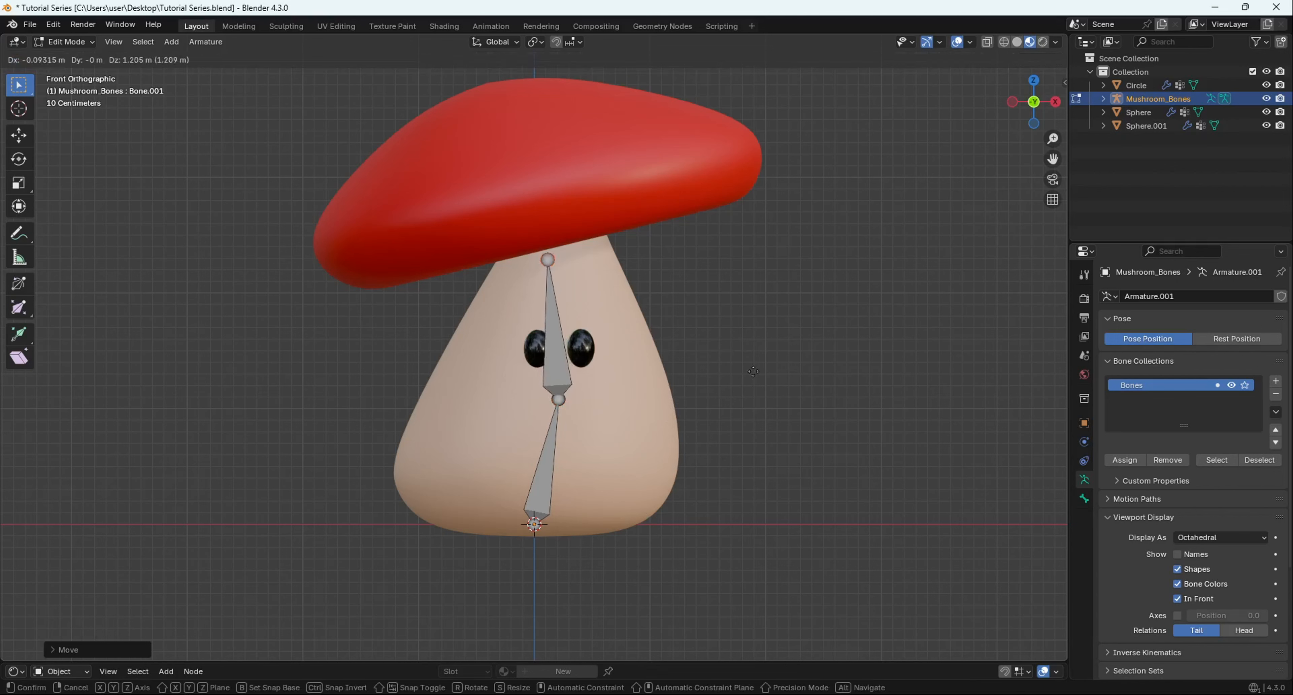
{"action": "left_click", "coordinate": [745, 369]}
{"action": "left_click", "coordinate": [623, 437]}
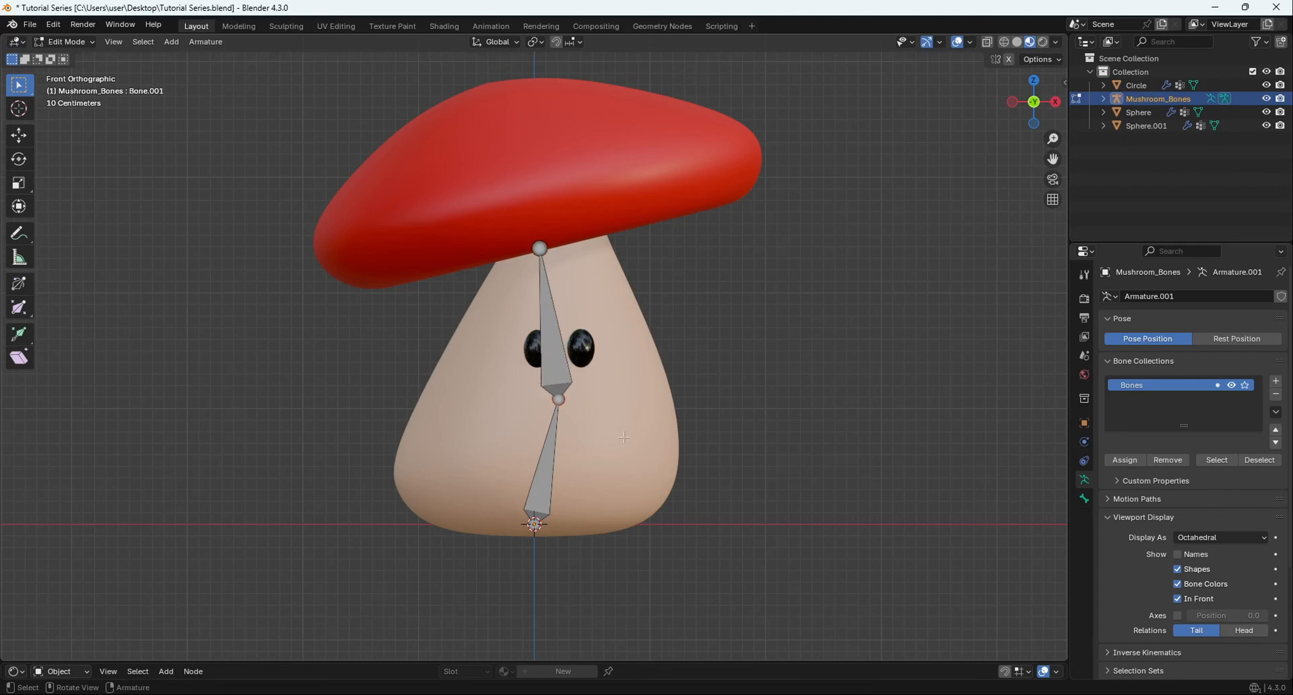
Move the joint between the two bones slightly higher beneath the eyes and adjust the second bone's upper end just under the cap.
{"action": "key", "text": "g"}
{"action": "left_click", "coordinate": [661, 441]}
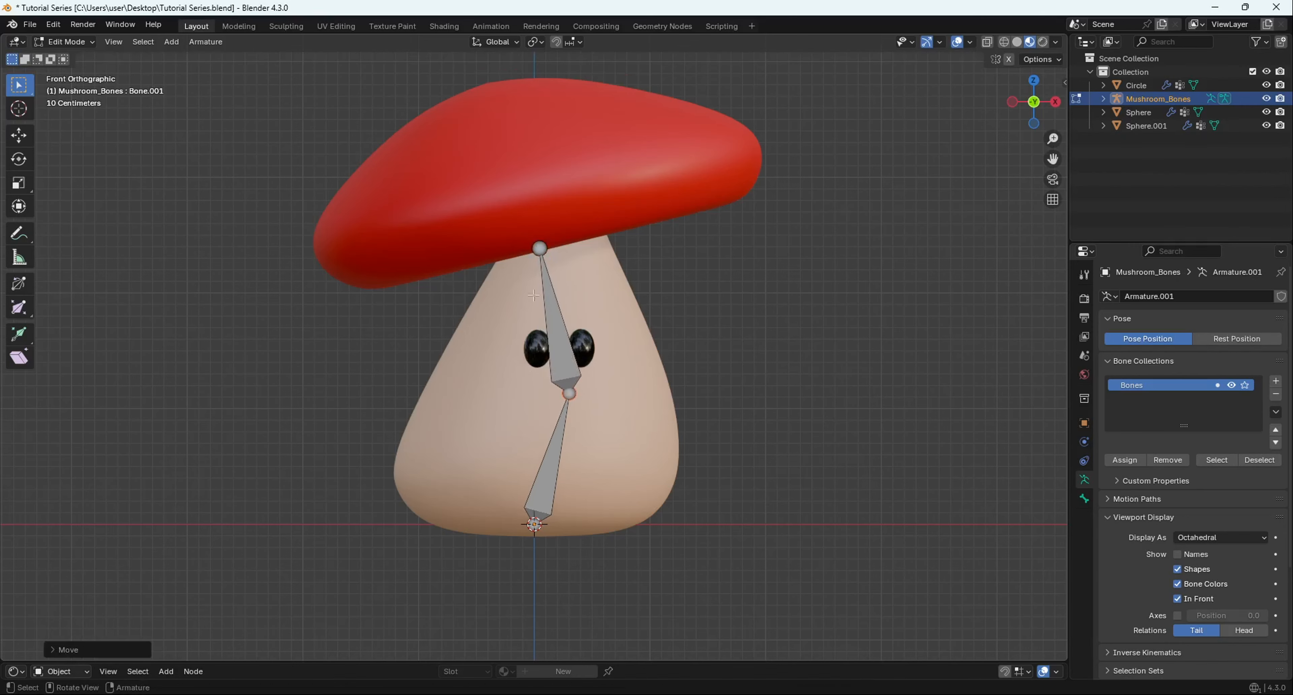
{"action": "middle_click_drag", "start_coordinate": [620, 283], "coordinate": [606, 347]}
{"action": "scroll", "coordinate": [652, 283], "scroll_direction": "down", "scroll_amount": 4}
{"action": "scroll", "coordinate": [606, 347], "scroll_direction": "down", "scroll_amount": 4}
{"action": "key", "text": "KP_1"}
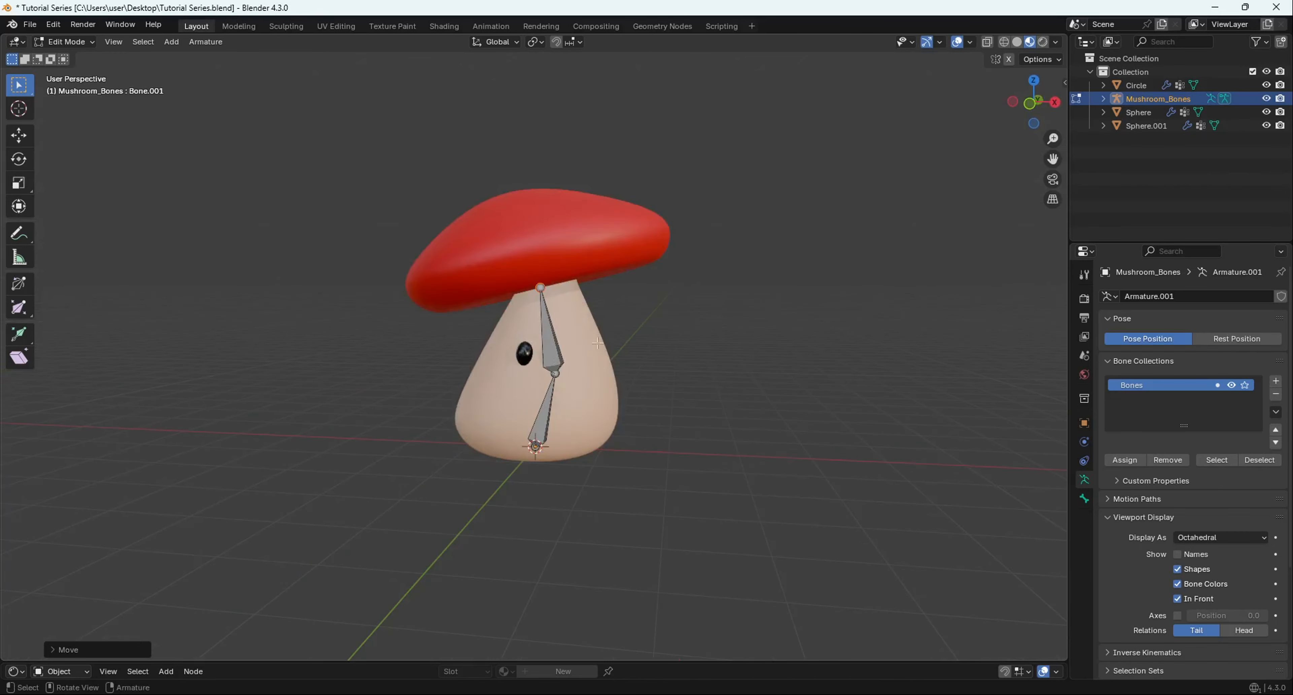
{"action": "scroll", "coordinate": [539, 414], "scroll_direction": "up", "scroll_amount": 3}
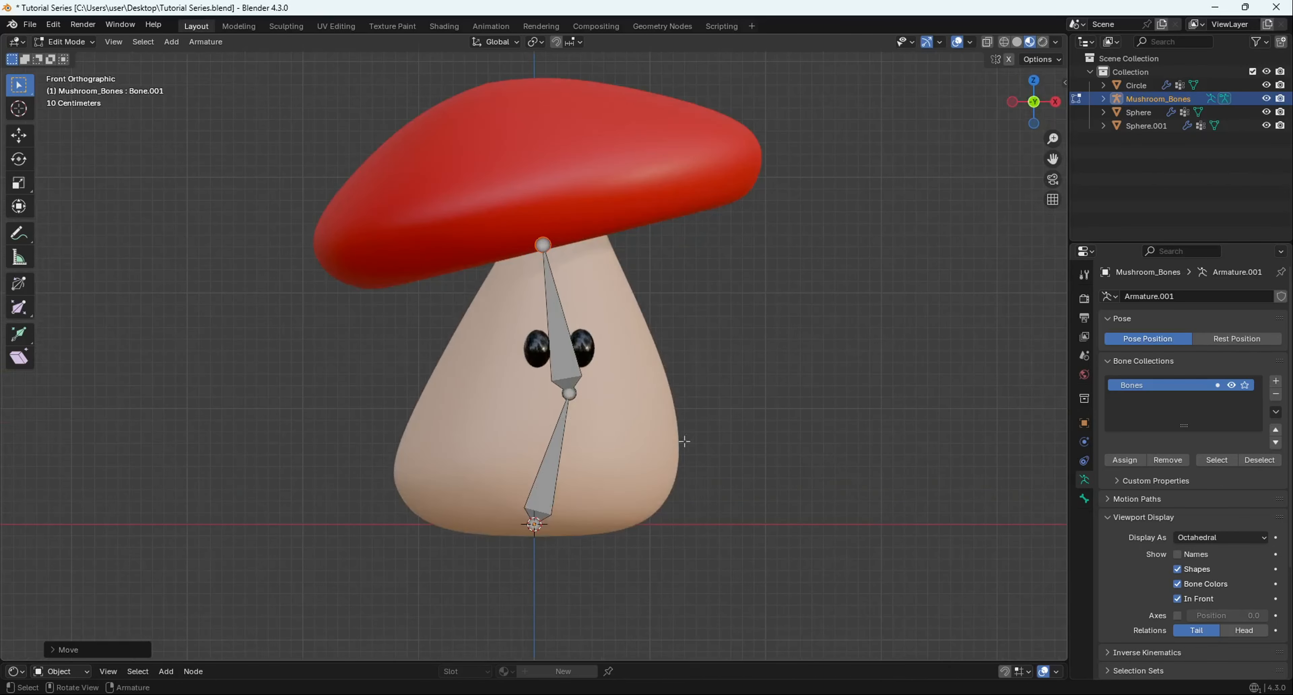
{"action": "key", "text": "g"}
{"action": "left_click", "coordinate": [602, 383]}
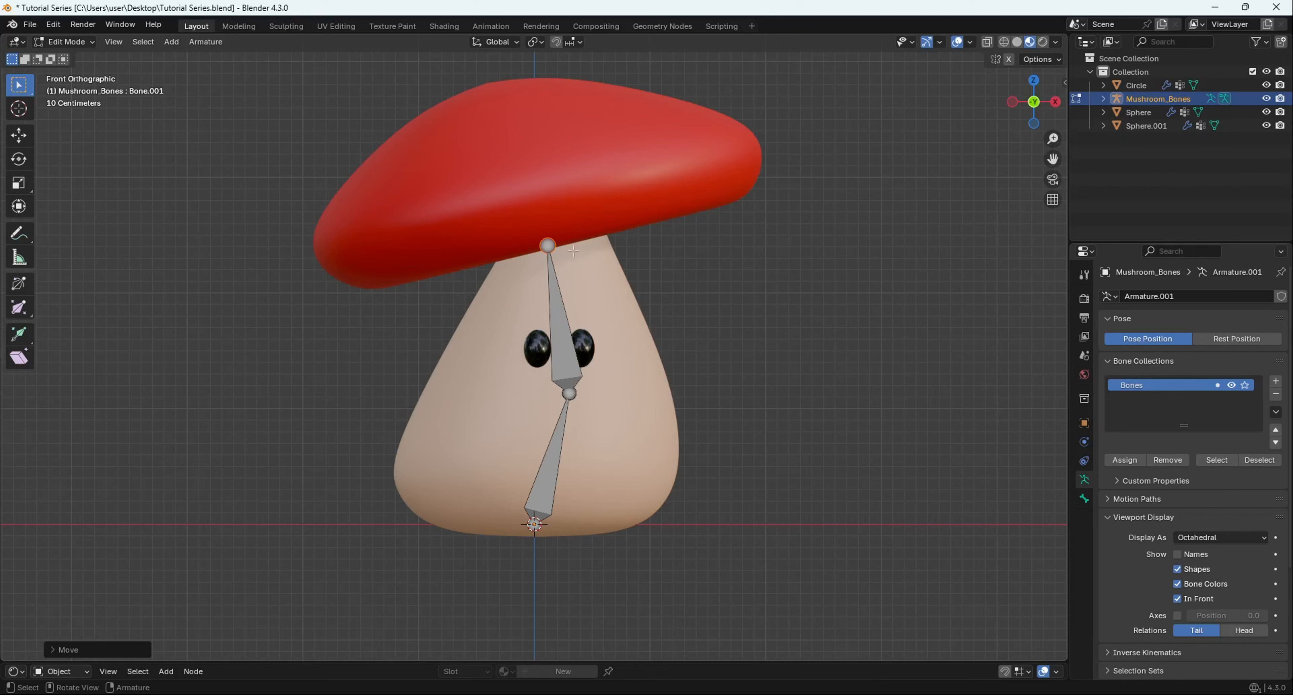
Lower the joint between the two bones into the lower stem and bring the second bone's upper end down between the eyes.
{"action": "key", "text": "g"}
{"action": "left_click", "coordinate": [601, 330]}
{"action": "left_click", "coordinate": [573, 396]}
{"action": "key", "text": "g"}
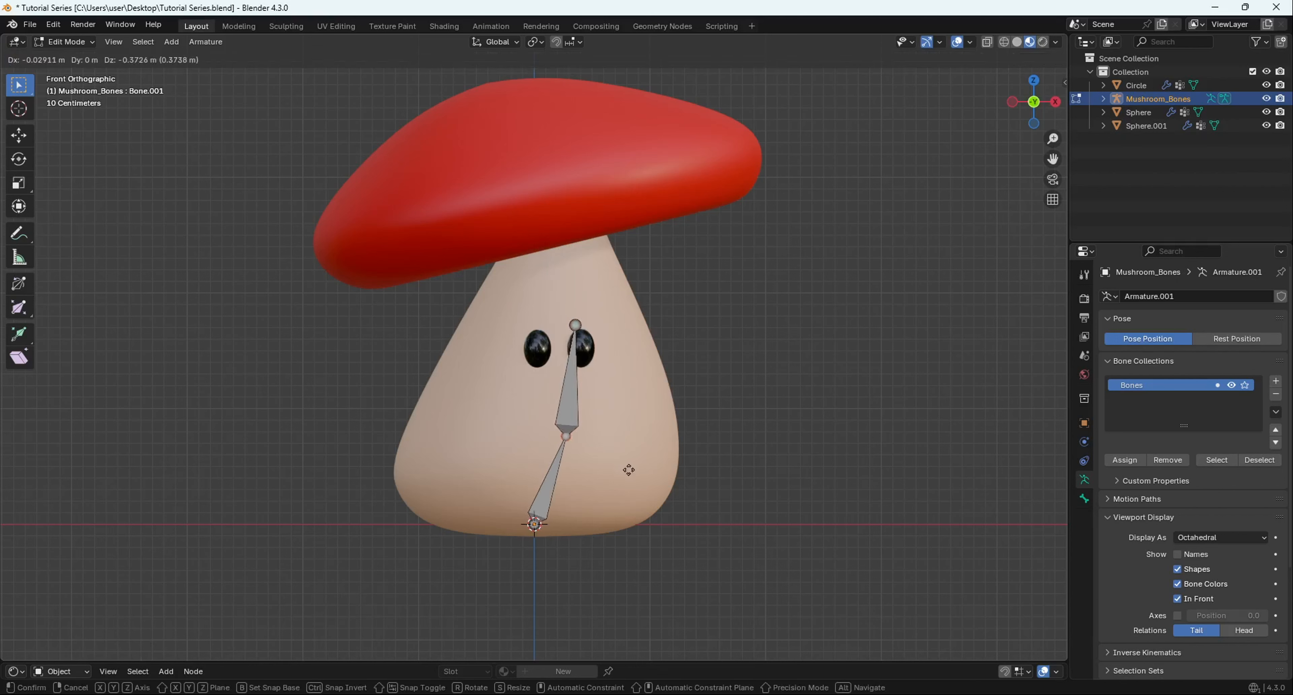
{"action": "left_click", "coordinate": [629, 471]}
{"action": "left_click", "coordinate": [575, 325]}
{"action": "key", "text": "g"}
{"action": "left_click", "coordinate": [635, 365]}
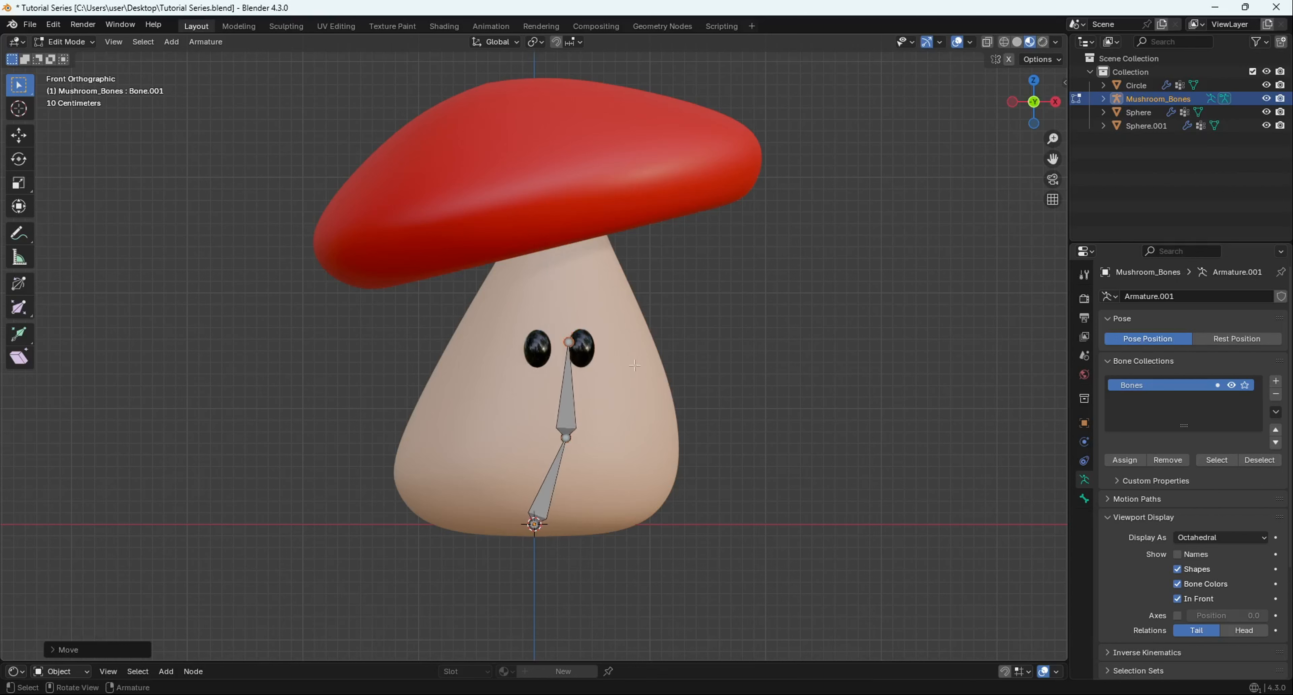
Extrude a third bone from the chain's end between the eyes up to where the stem meets the cap.
{"action": "key", "text": "e"}
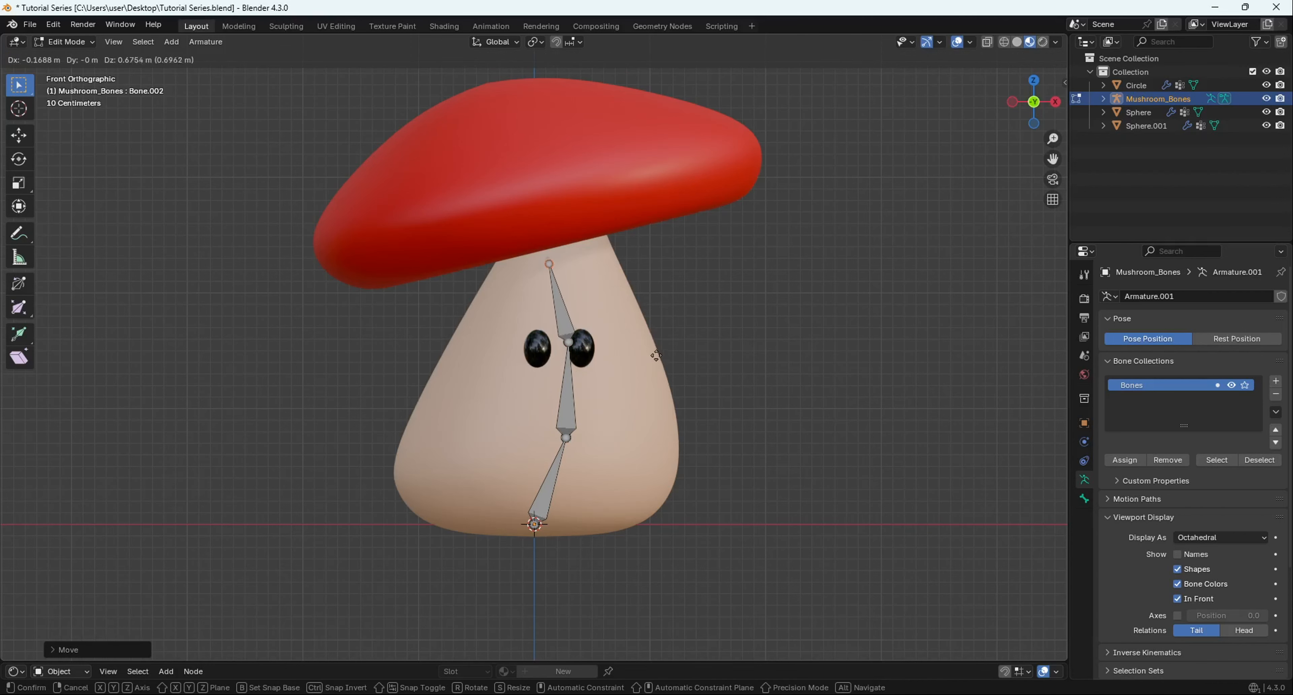
{"action": "left_click", "coordinate": [652, 346]}
{"action": "middle_click_drag", "start_coordinate": [653, 347], "coordinate": [729, 344]}
{"action": "key", "text": "g"}
{"action": "left_click", "coordinate": [739, 331]}
{"action": "scroll", "coordinate": [652, 357], "scroll_direction": "down", "scroll_amount": 2}
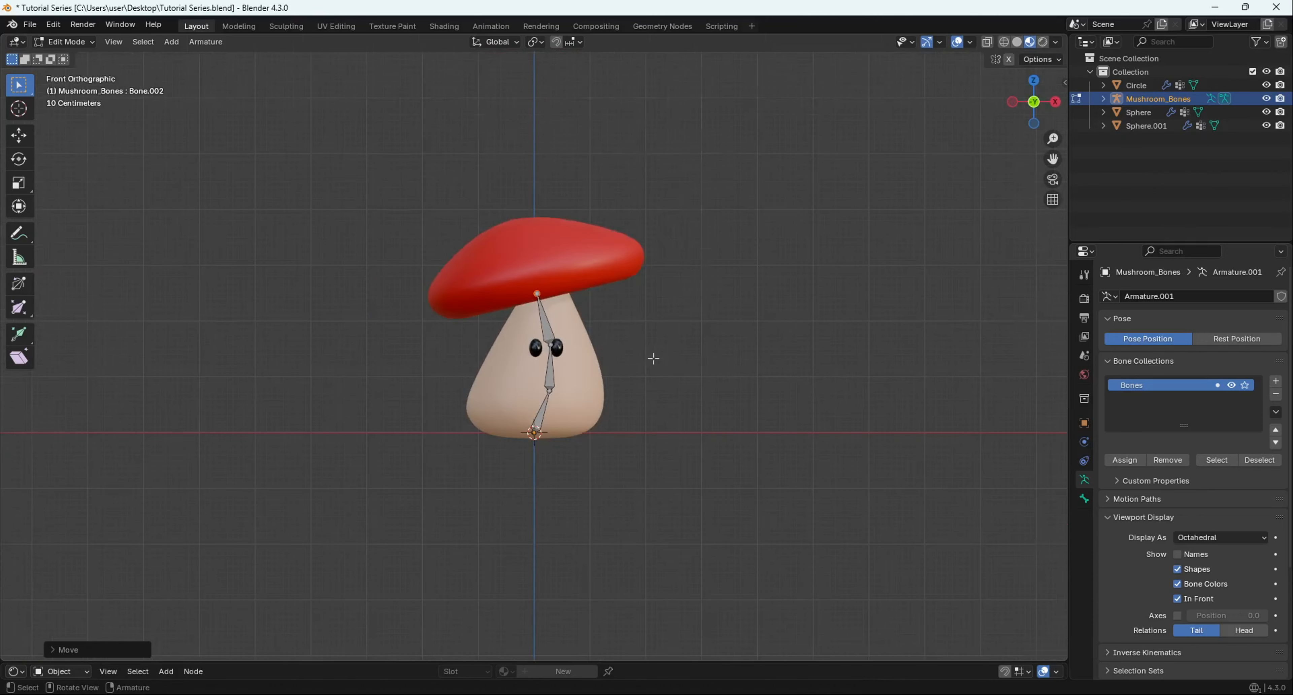
{"action": "middle_click_drag", "start_coordinate": [652, 358], "coordinate": [608, 324]}
{"action": "middle_click_drag", "start_coordinate": [591, 206], "coordinate": [577, 234]}
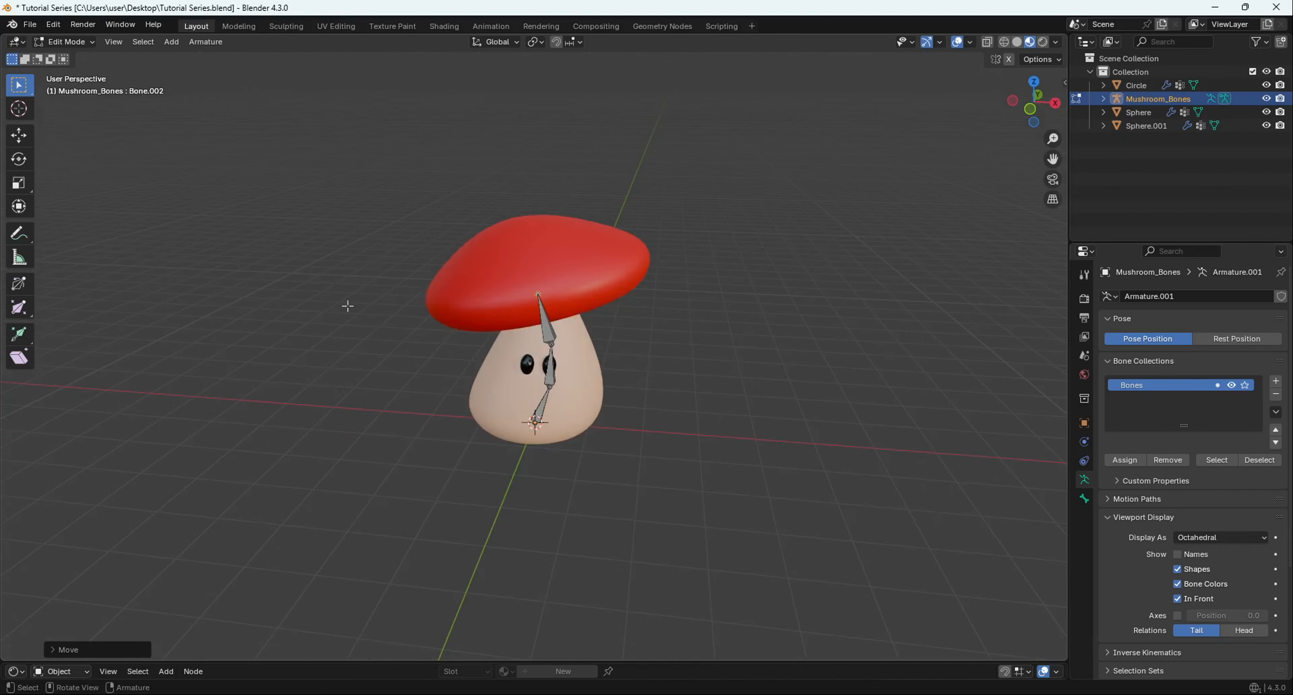
Extrude a fourth bone in the front view from the third bone's upper end to near the top of the cap.
{"action": "key", "text": "KP_1"}
{"action": "key", "text": "e"}
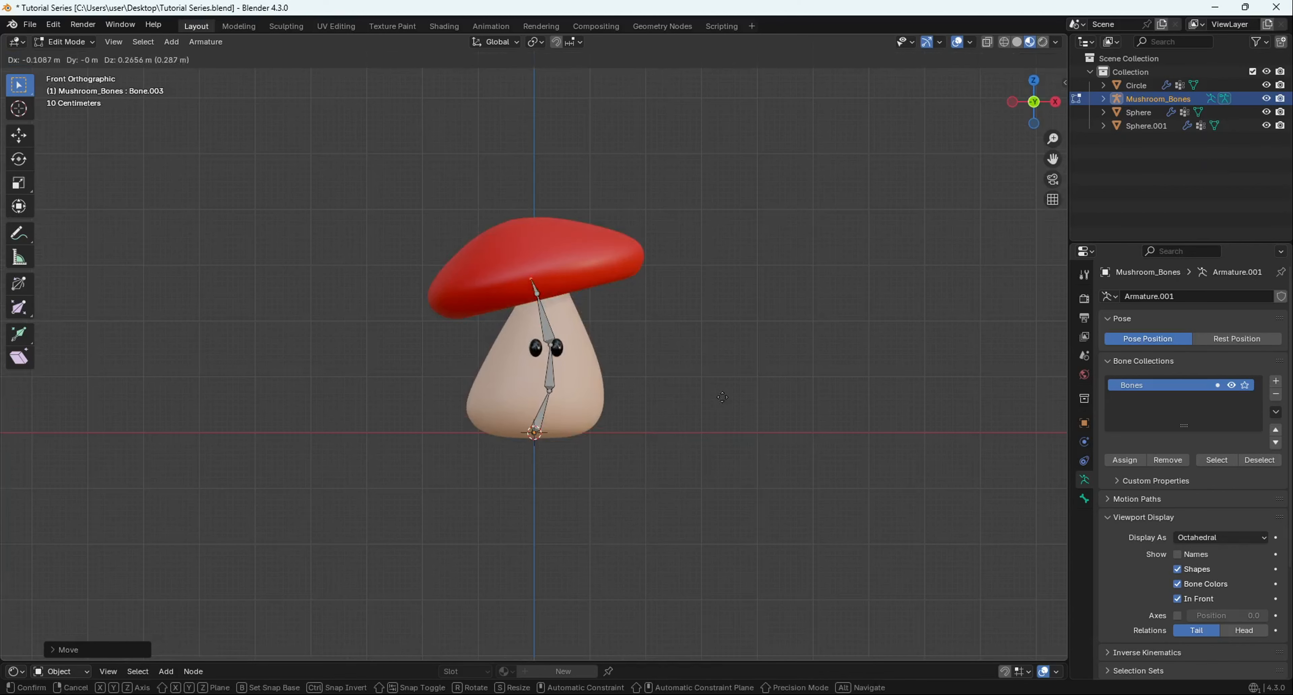
{"action": "left_click", "coordinate": [712, 351]}
{"action": "middle_click_drag", "start_coordinate": [712, 352], "coordinate": [602, 326]}
{"action": "scroll", "coordinate": [602, 326], "scroll_direction": "up", "scroll_amount": 4}
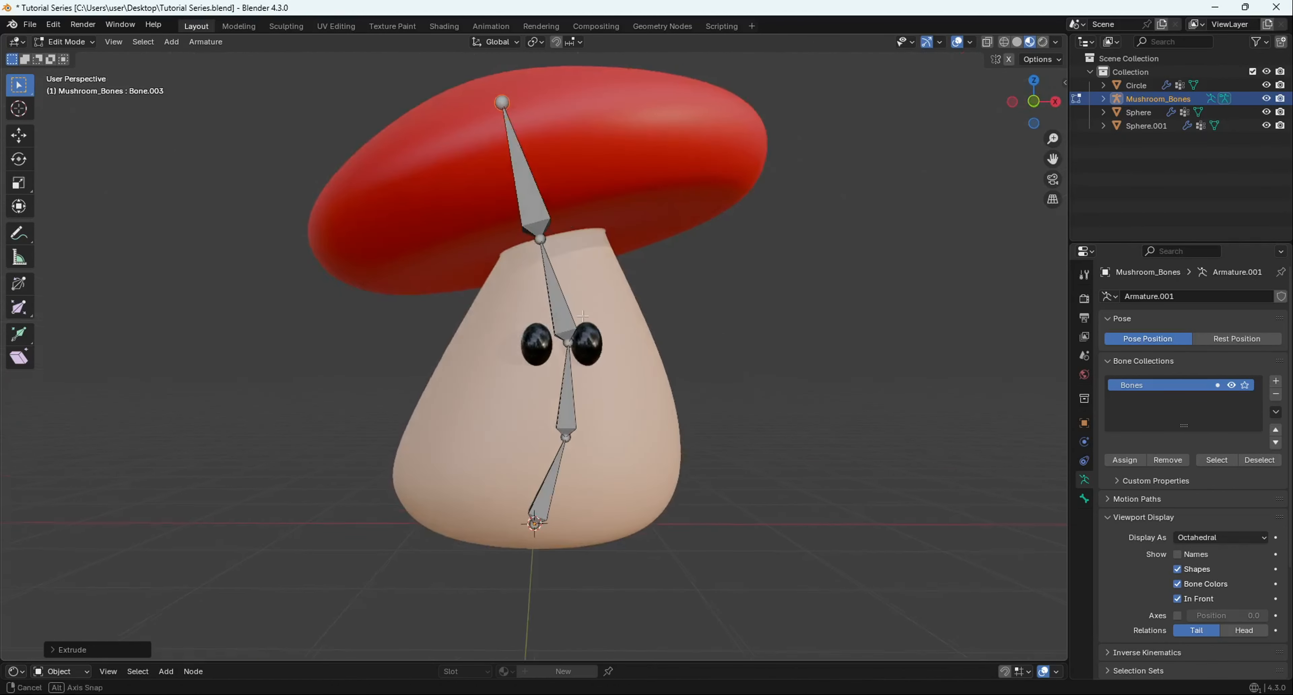
Move the joint between the third and fourth bones slightly up into the lower edge of the cap.
{"action": "left_click", "coordinate": [540, 239]}
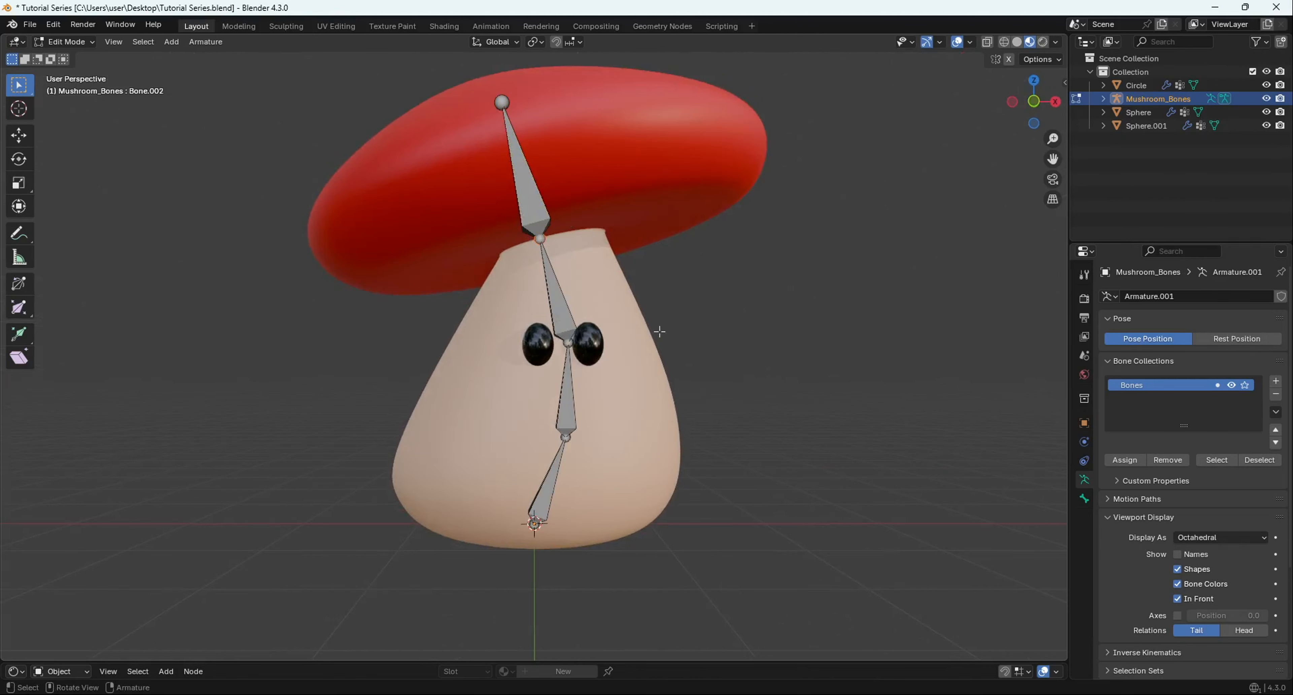
{"action": "key", "text": "g"}
{"action": "left_click", "coordinate": [700, 327]}
{"action": "middle_click_drag", "start_coordinate": [701, 326], "coordinate": [613, 330]}
{"action": "key", "text": "KP_1"}
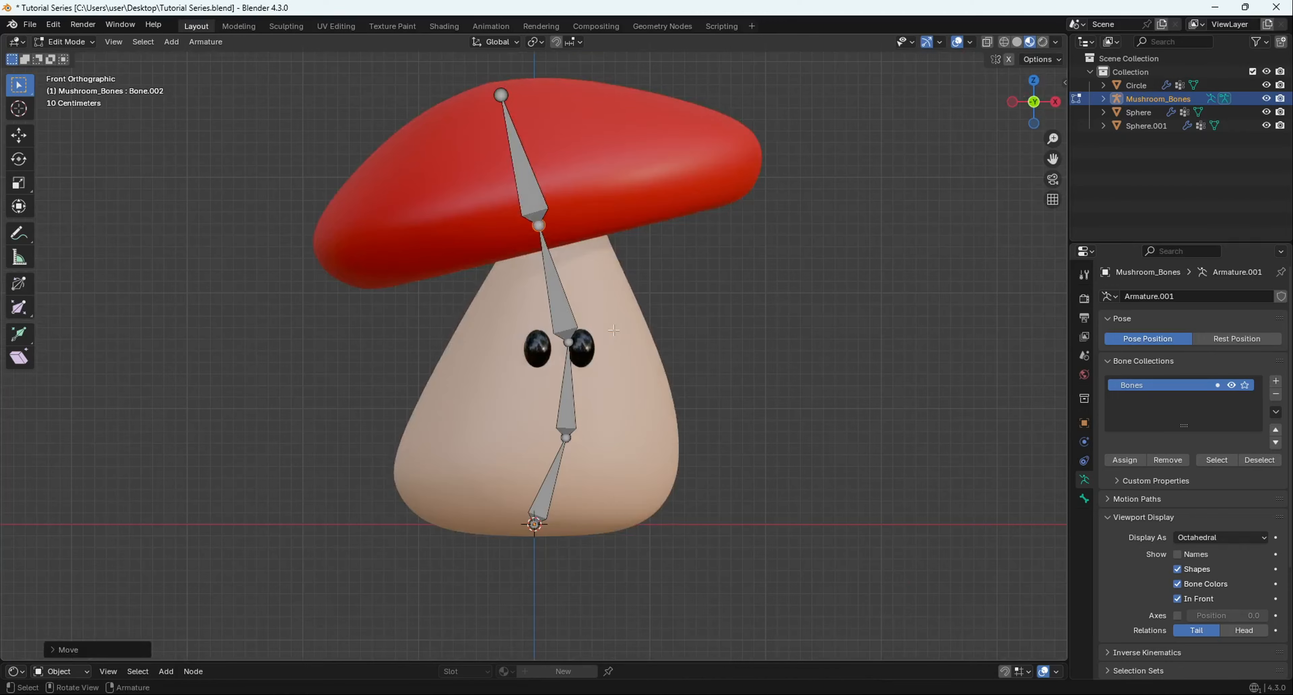
Move the fourth bone's upper end slightly up and towards the mushroom's front in the right orthographic view.
{"action": "key", "text": "KP_3"}
{"action": "left_click", "coordinate": [549, 98]}
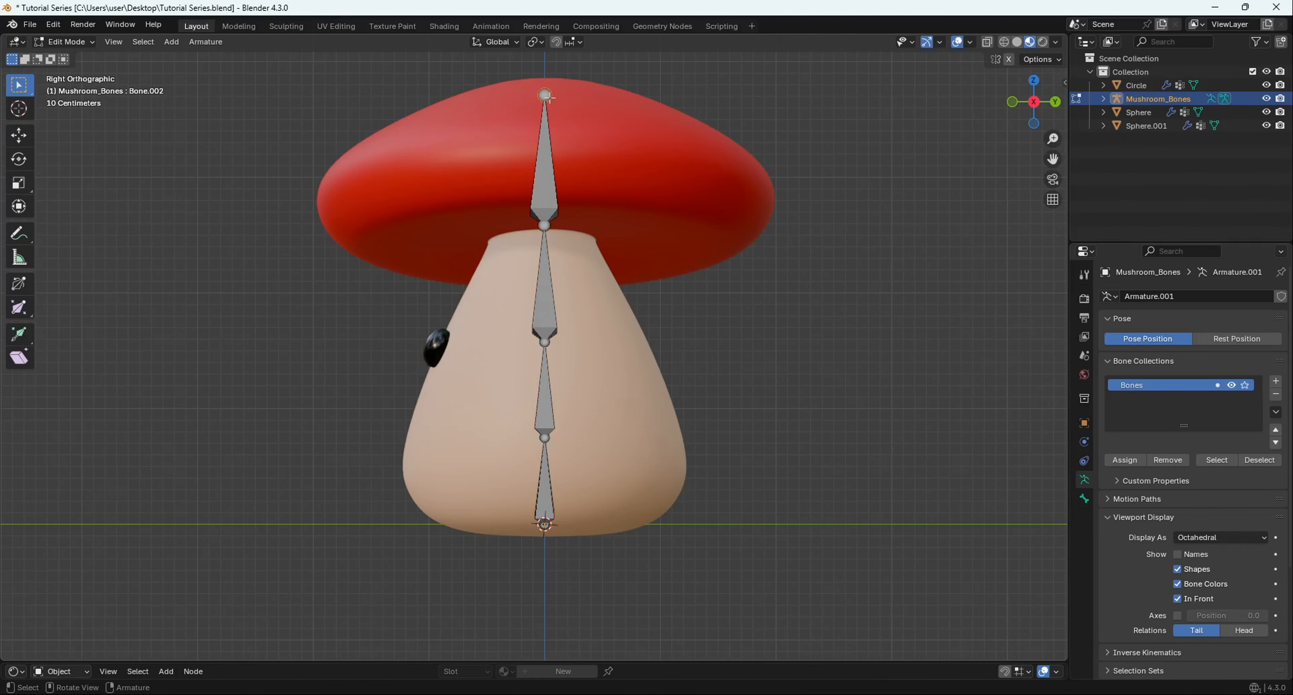
{"action": "key", "text": "g"}
{"action": "left_click", "coordinate": [646, 126]}
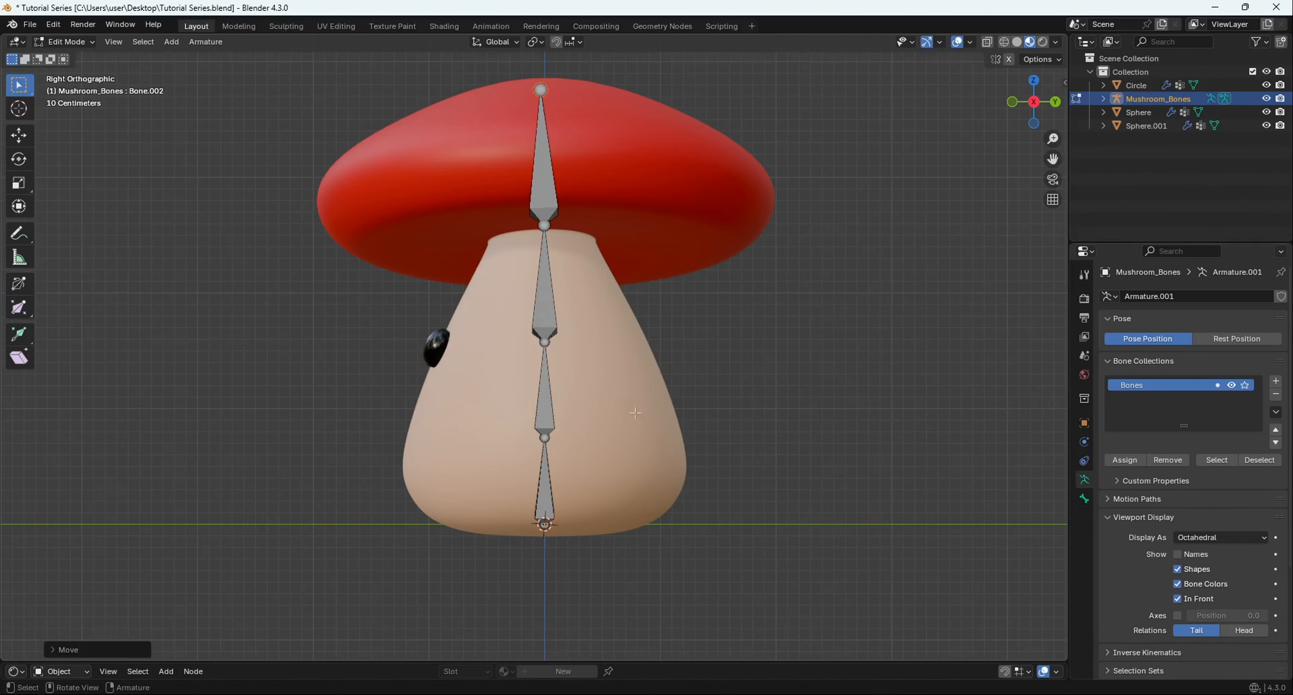
{"action": "middle_click_drag", "start_coordinate": [628, 392], "coordinate": [658, 375]}
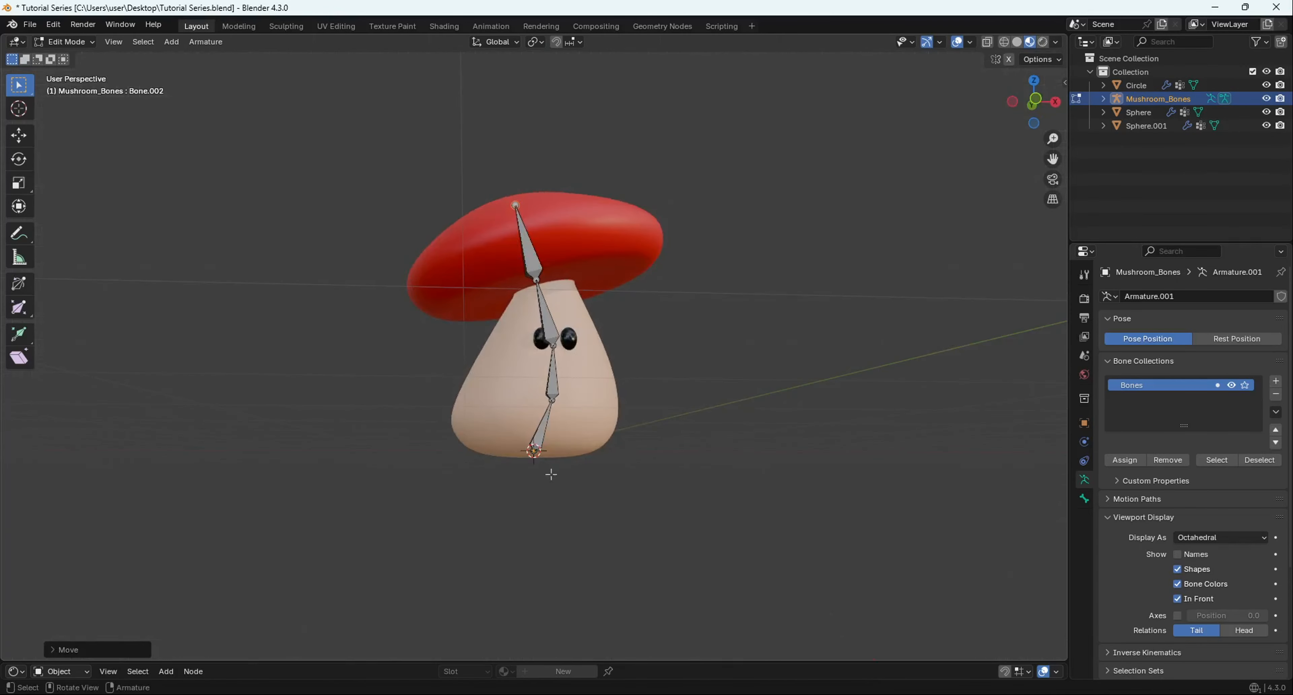
Rename the lowest bone of the chain as Root.
{"action": "left_click", "coordinate": [545, 425]}
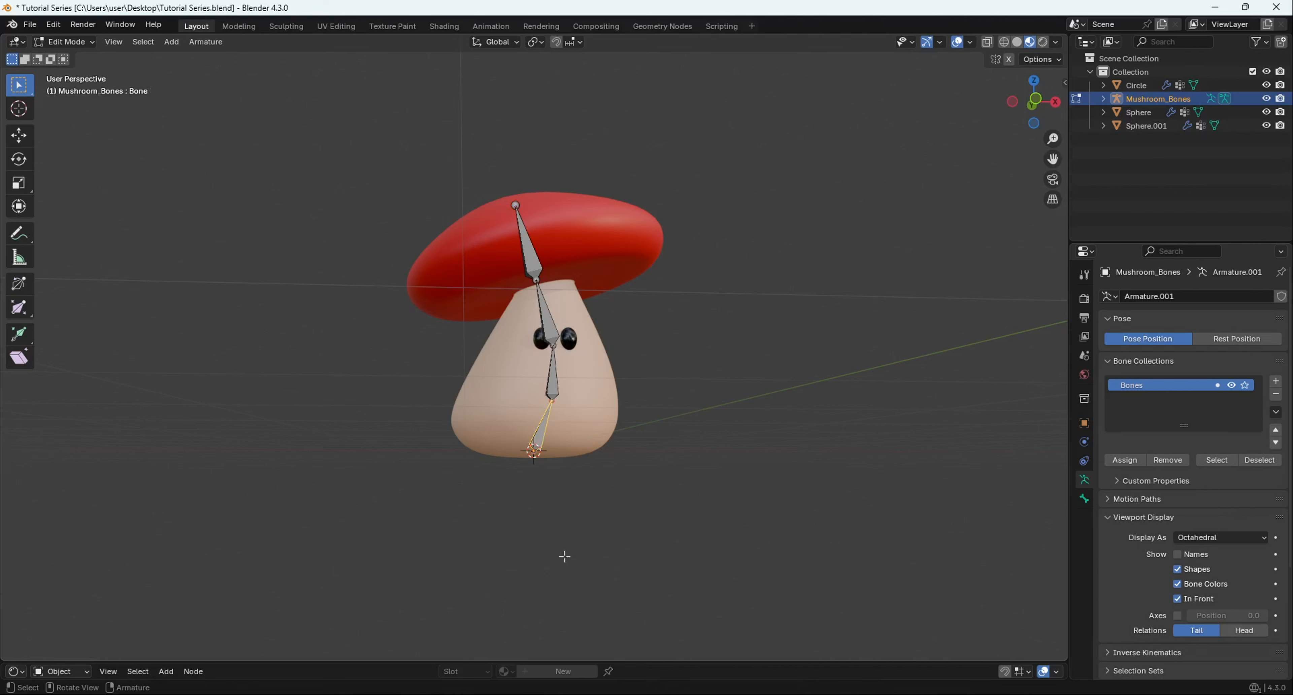
{"action": "left_click", "coordinate": [1084, 499]}
{"action": "scroll", "coordinate": [504, 444], "scroll_direction": "up", "scroll_amount": 3}
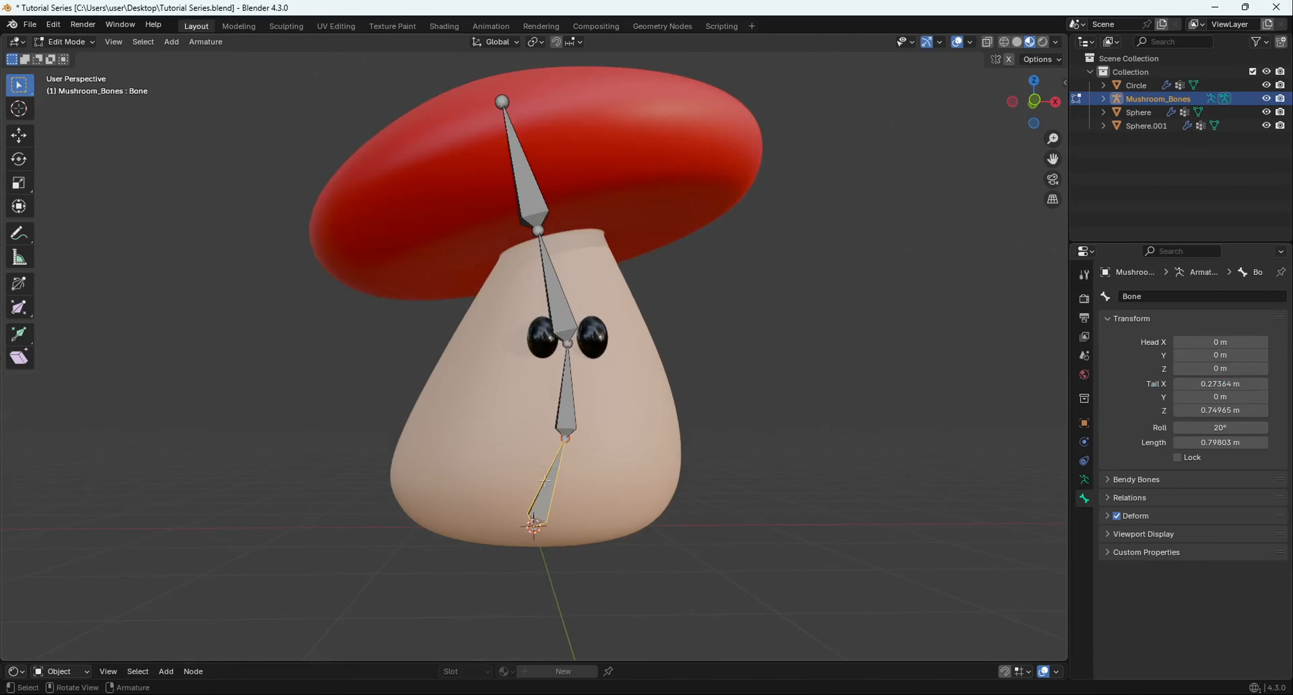
{"action": "left_click", "coordinate": [1221, 296]}
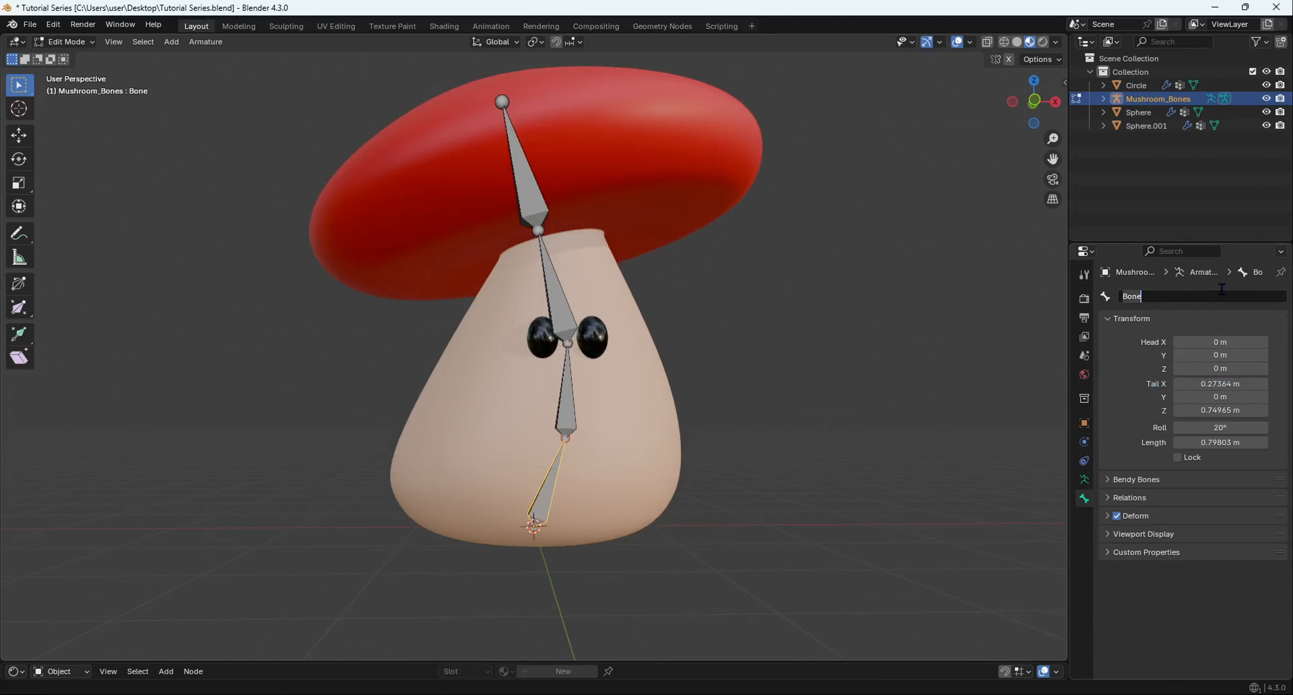
{"action": "type", "text": "Root"}
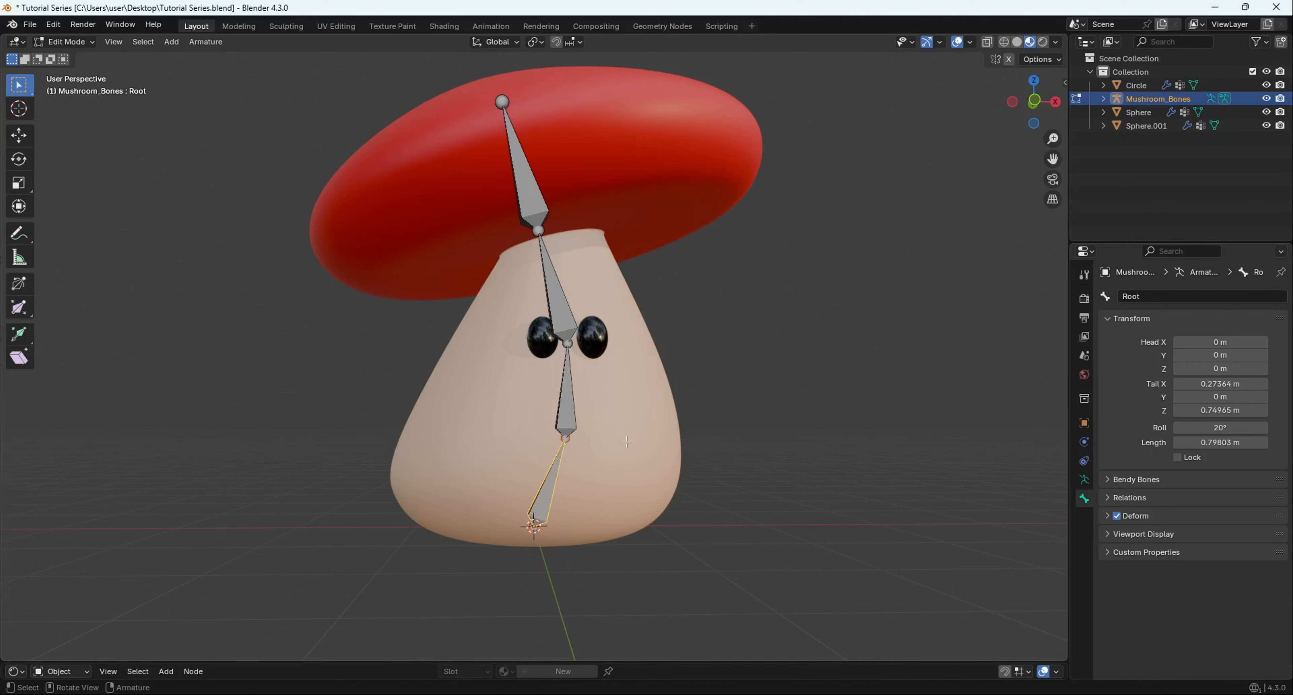
Rename the second bone, just above the Root bone, as Spine.
{"action": "left_click", "coordinate": [571, 397]}
{"action": "double_click", "coordinate": [1123, 296]}
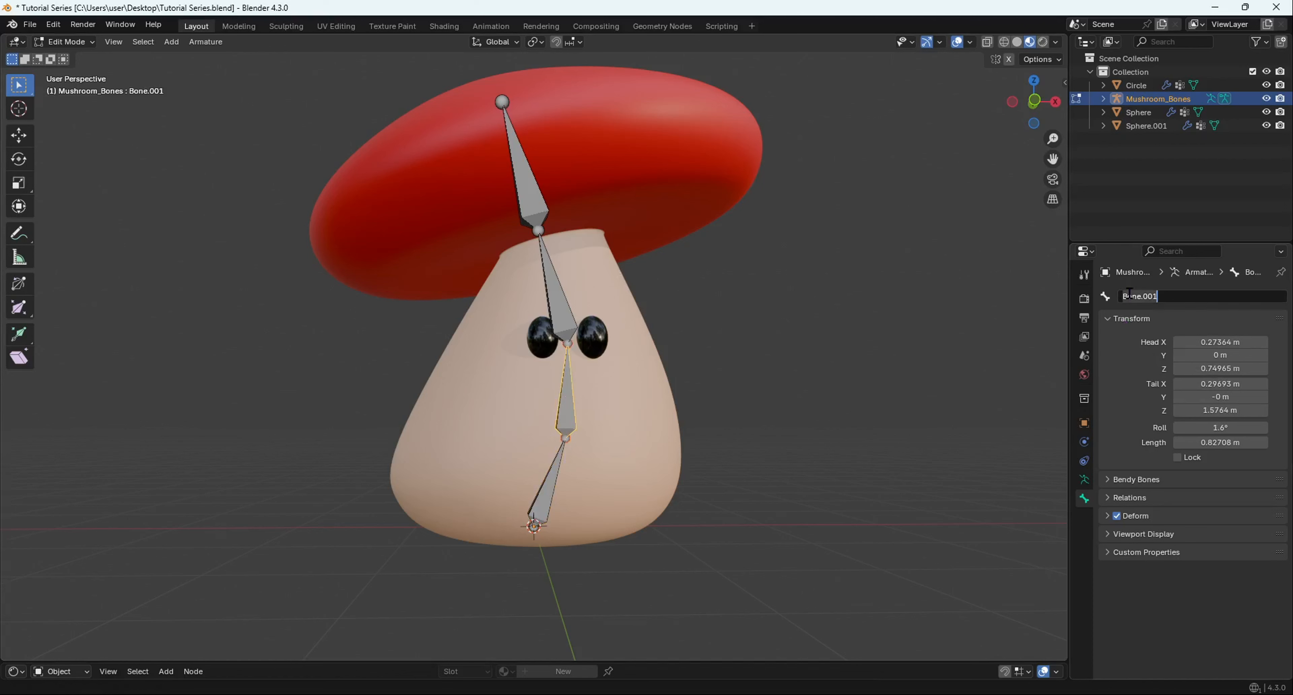
{"action": "type", "text": "St"}
{"action": "key", "text": "Return"}
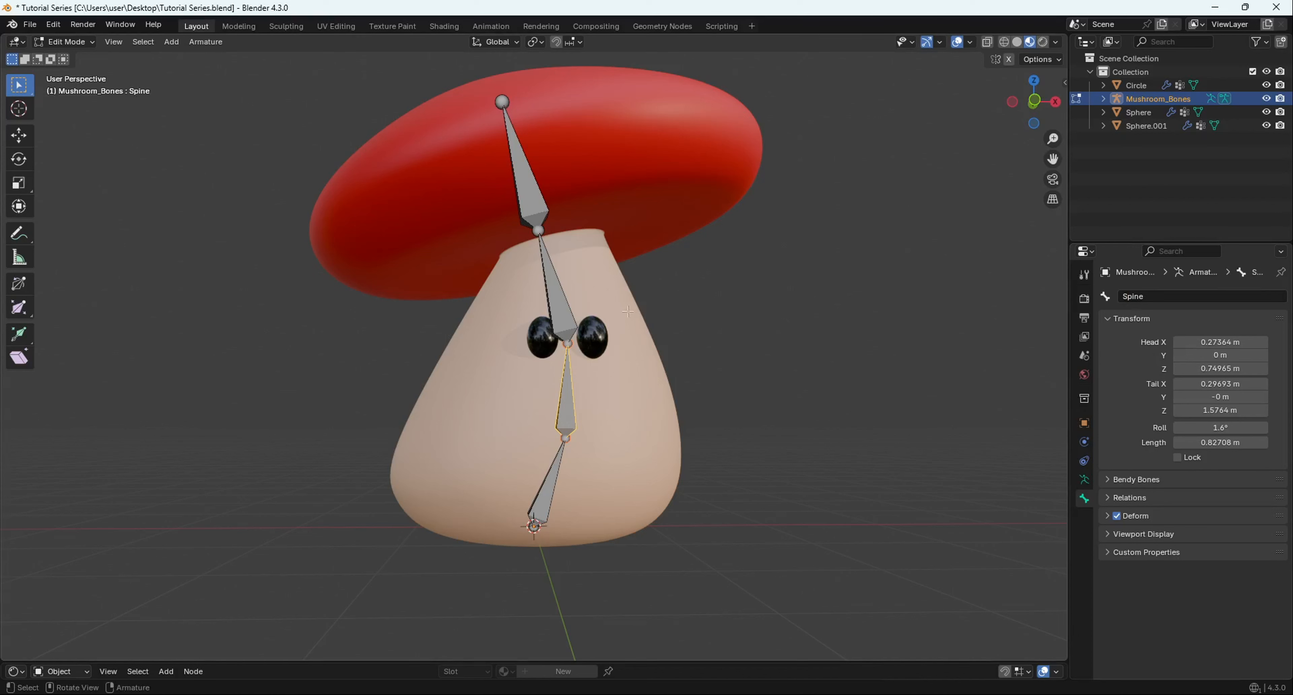
Rename the third bone, which runs from the eyes to the cap's underside, as Head.
{"action": "left_click", "coordinate": [557, 284]}
{"action": "left_click", "coordinate": [1173, 295]}
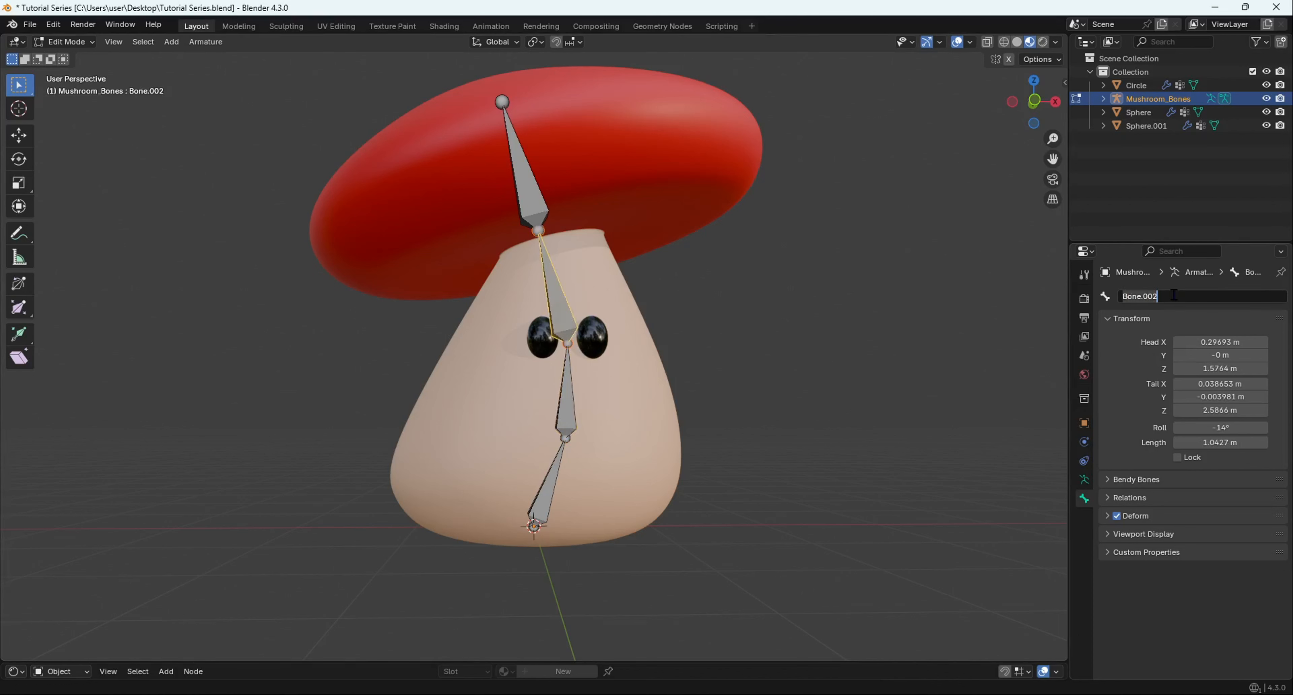
{"action": "type", "text": "Head"}
{"action": "key", "text": "Return"}
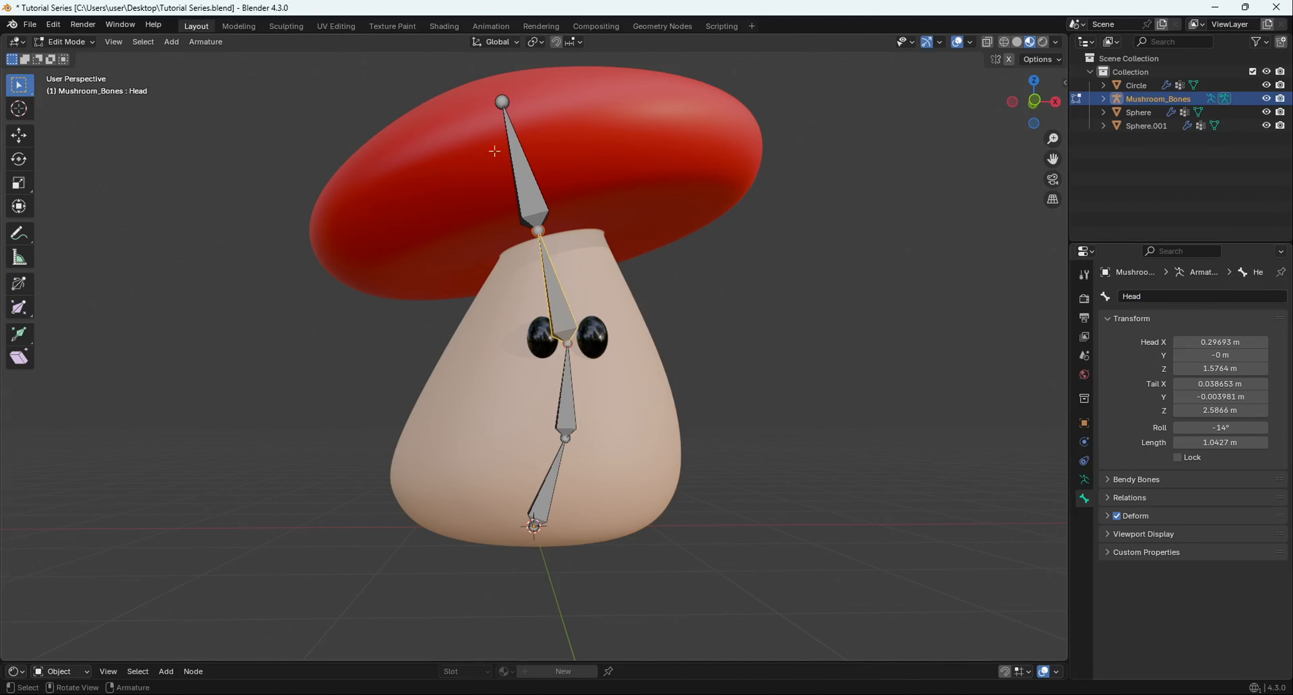
Rename the topmost bone inside the cap as RedPart.
{"action": "left_click", "coordinate": [520, 170]}
{"action": "left_click", "coordinate": [1149, 296]}
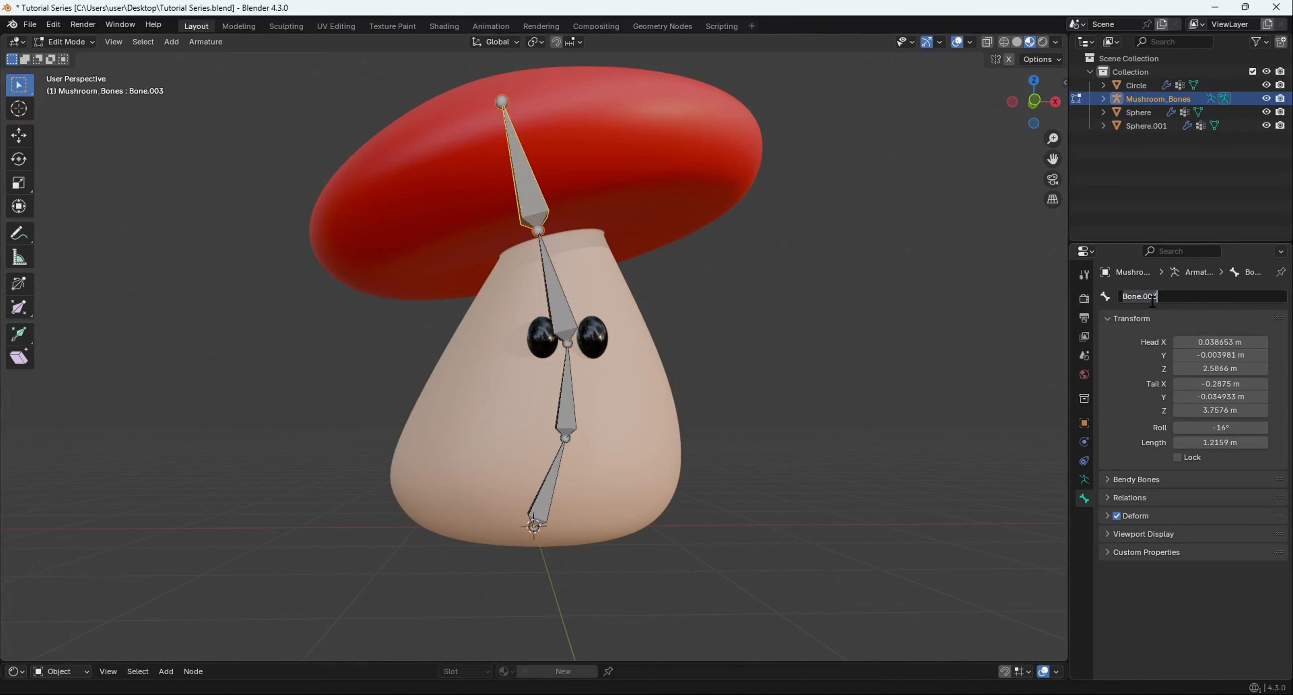
{"action": "type", "text": "RedPart"}
{"action": "key", "text": "Return"}
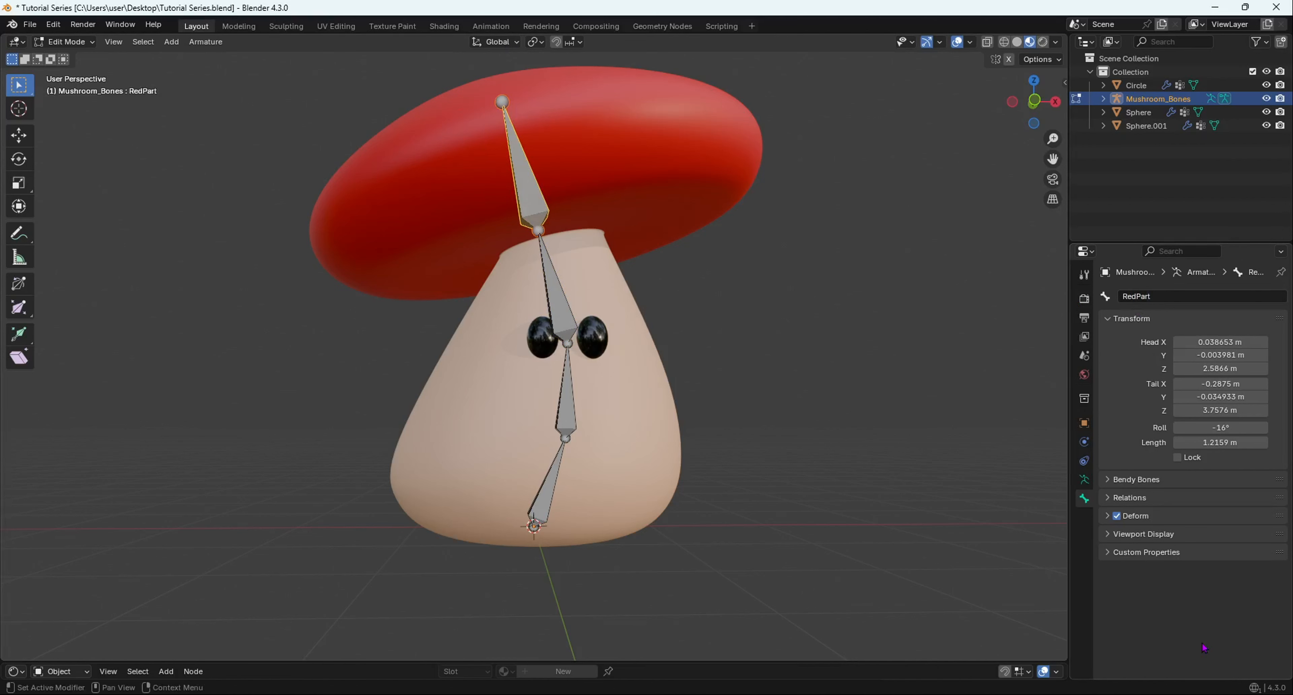
Put the Mushroom_Bones armature into Pose Mode.
{"action": "middle_click_drag", "start_coordinate": [733, 417], "coordinate": [557, 270]}
{"action": "scroll", "coordinate": [586, 441], "scroll_direction": "down", "scroll_amount": 6}
{"action": "scroll", "coordinate": [544, 388], "scroll_direction": "up", "scroll_amount": 4}
{"action": "scroll", "coordinate": [695, 373], "scroll_direction": "down", "scroll_amount": 2}
{"action": "scroll", "coordinate": [522, 381], "scroll_direction": "up", "scroll_amount": 2}
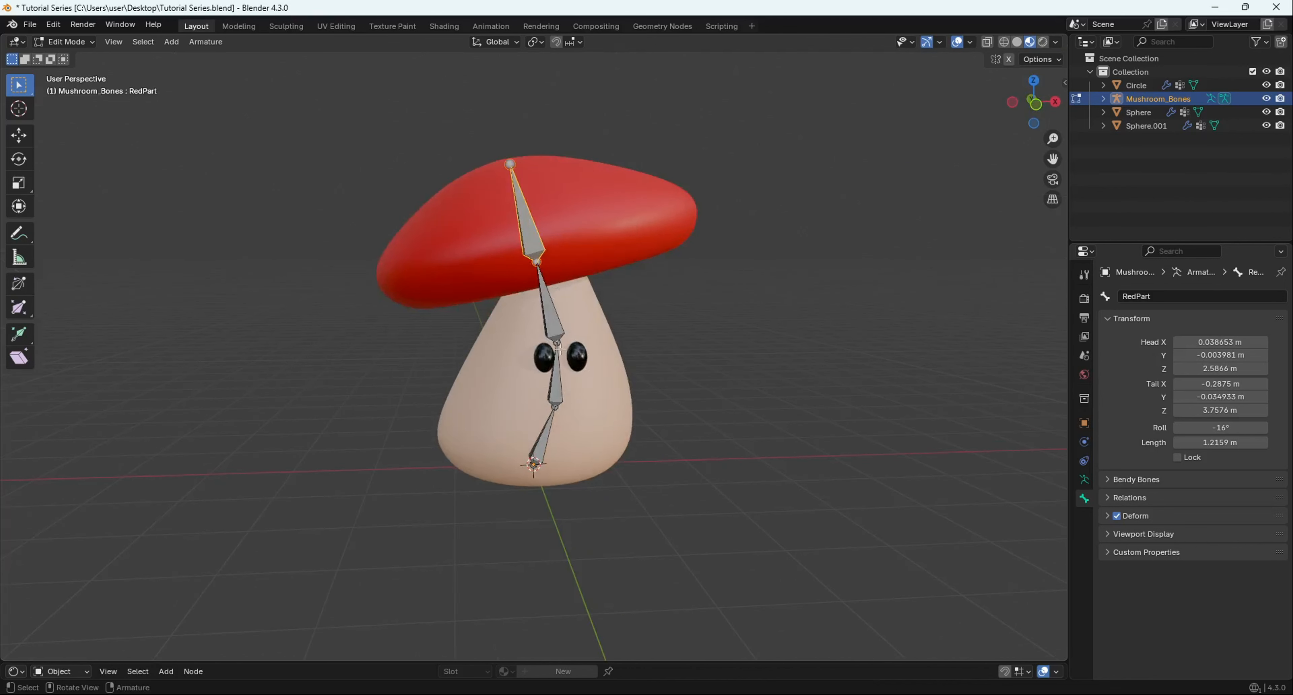
{"action": "scroll", "coordinate": [558, 350], "scroll_direction": "down", "scroll_amount": 2}
{"action": "left_click", "coordinate": [64, 41]}
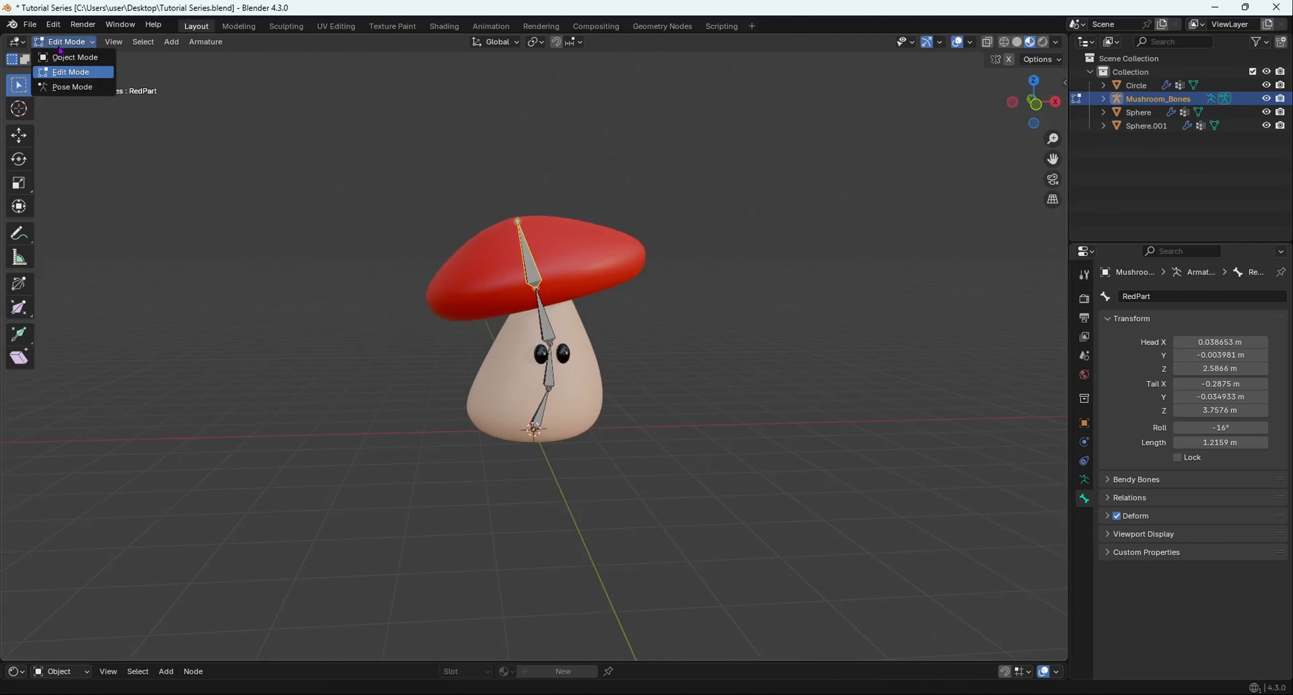
{"action": "left_click", "coordinate": [75, 87]}
Try rotating the Head bone to test how the chain bends, and undo the rotation.
{"action": "left_click", "coordinate": [546, 314]}
{"action": "middle_click_drag", "start_coordinate": [545, 314], "coordinate": [560, 353]}
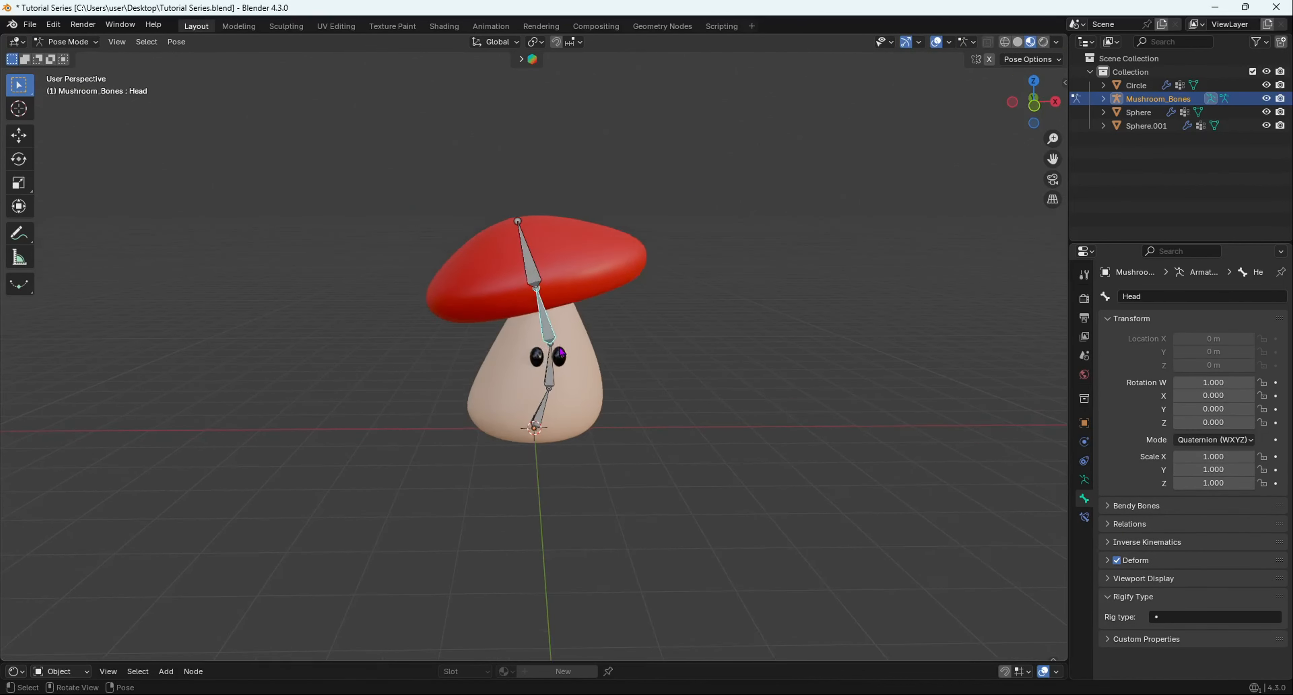
{"action": "key", "text": "r"}
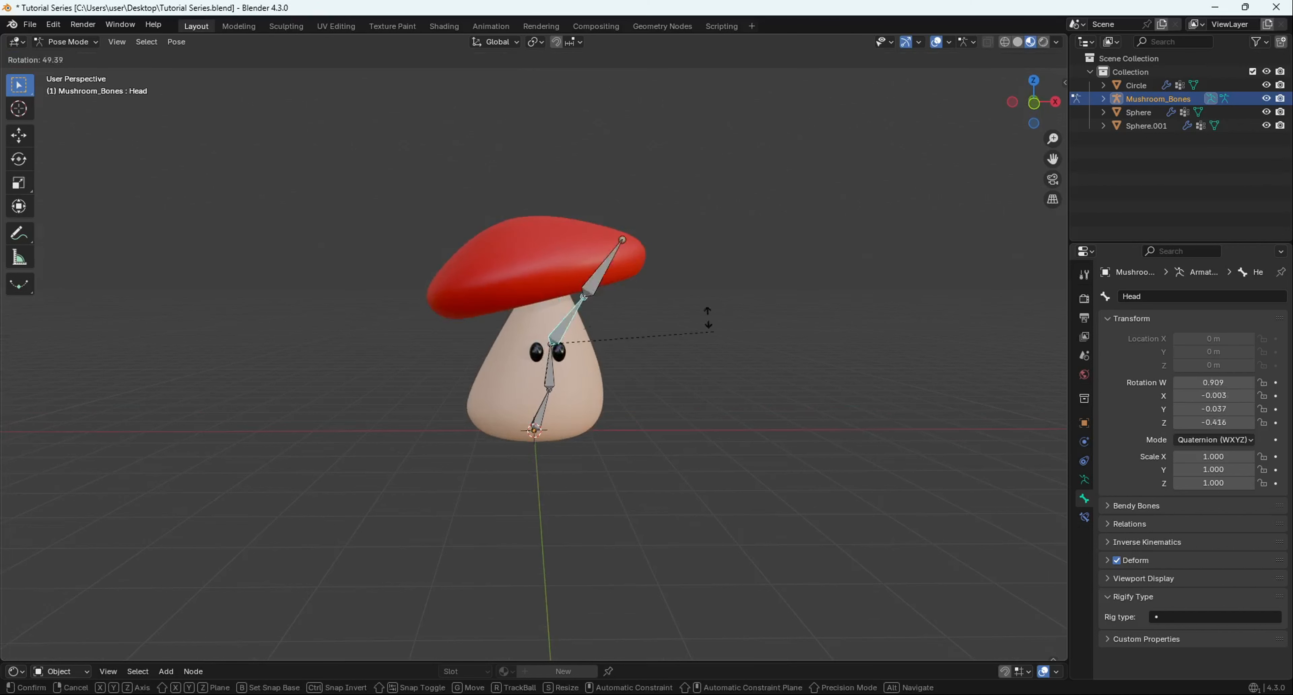
{"action": "left_click", "coordinate": [556, 231]}
{"action": "key", "text": "ctrl+z"}
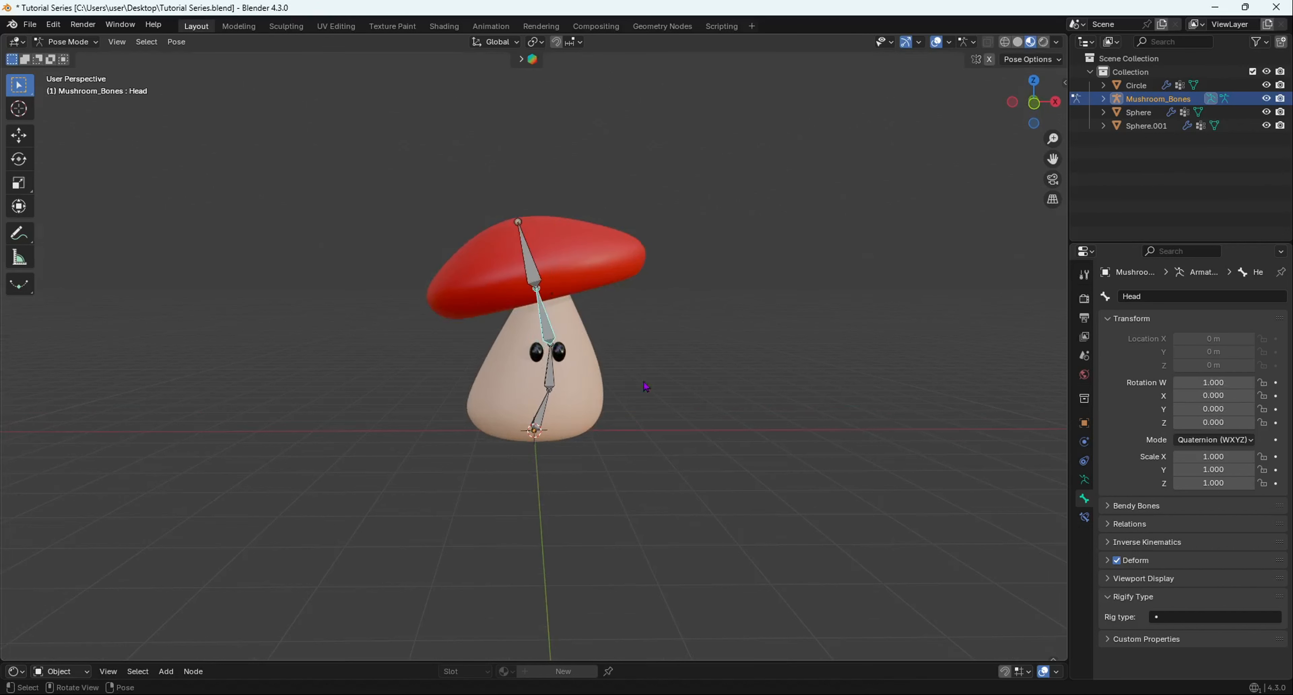
Try rotating the Root bone to test the whole chain, and return it to its unrotated pose.
{"action": "scroll", "coordinate": [503, 409], "scroll_direction": "up", "scroll_amount": 2}
{"action": "left_click", "coordinate": [544, 440]}
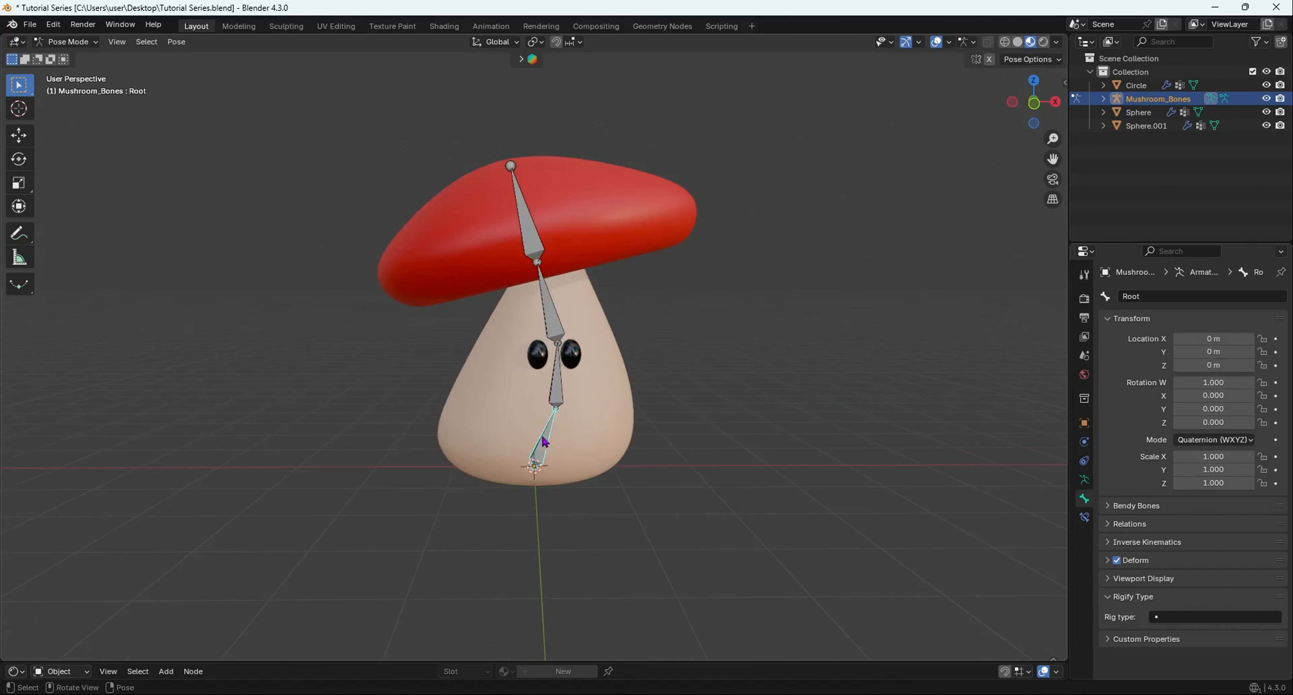
{"action": "key", "text": "r"}
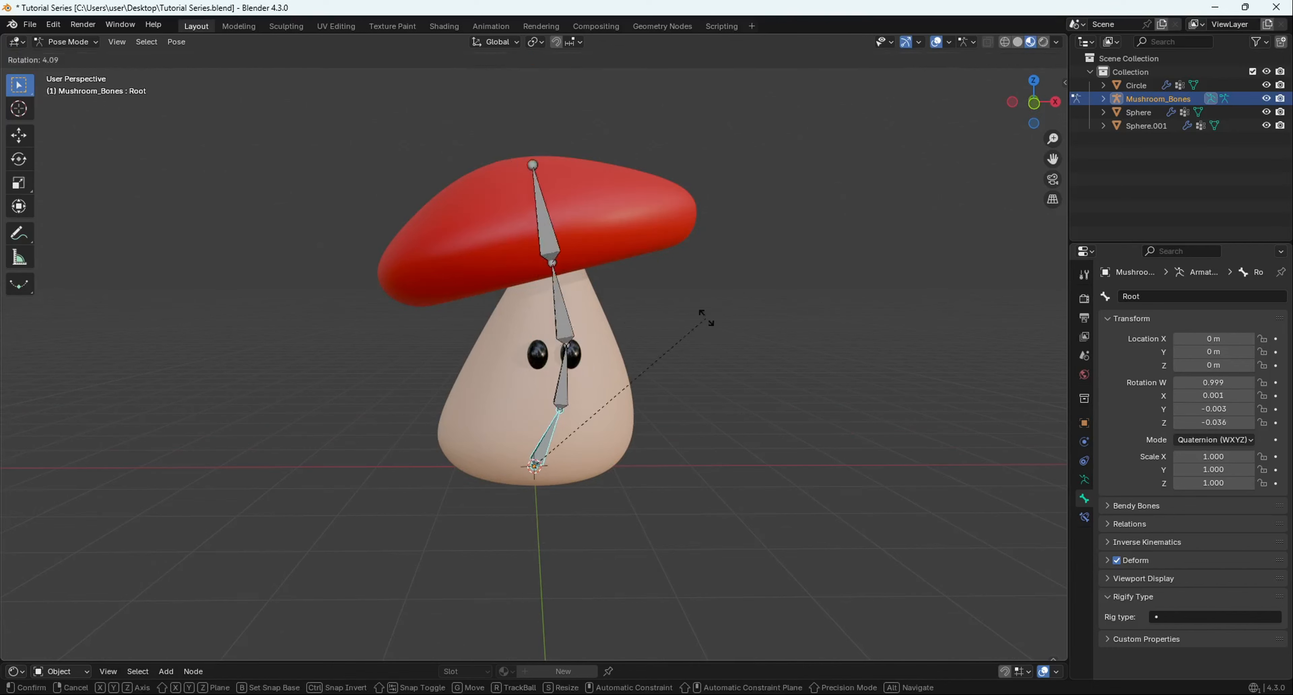
{"action": "left_click", "coordinate": [752, 319]}
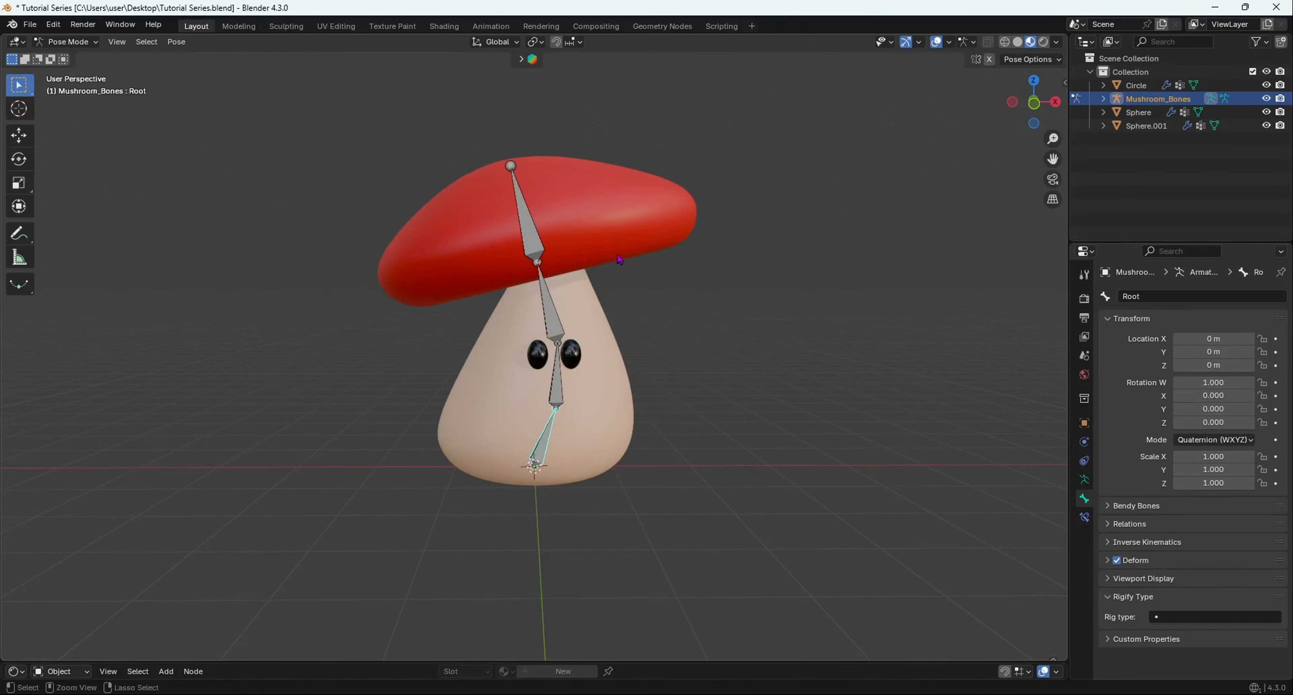
Try rotating the Spine bone and the Head bone in turn, and undo the Head rotation.
{"action": "left_click", "coordinate": [561, 386]}
{"action": "key", "text": "r"}
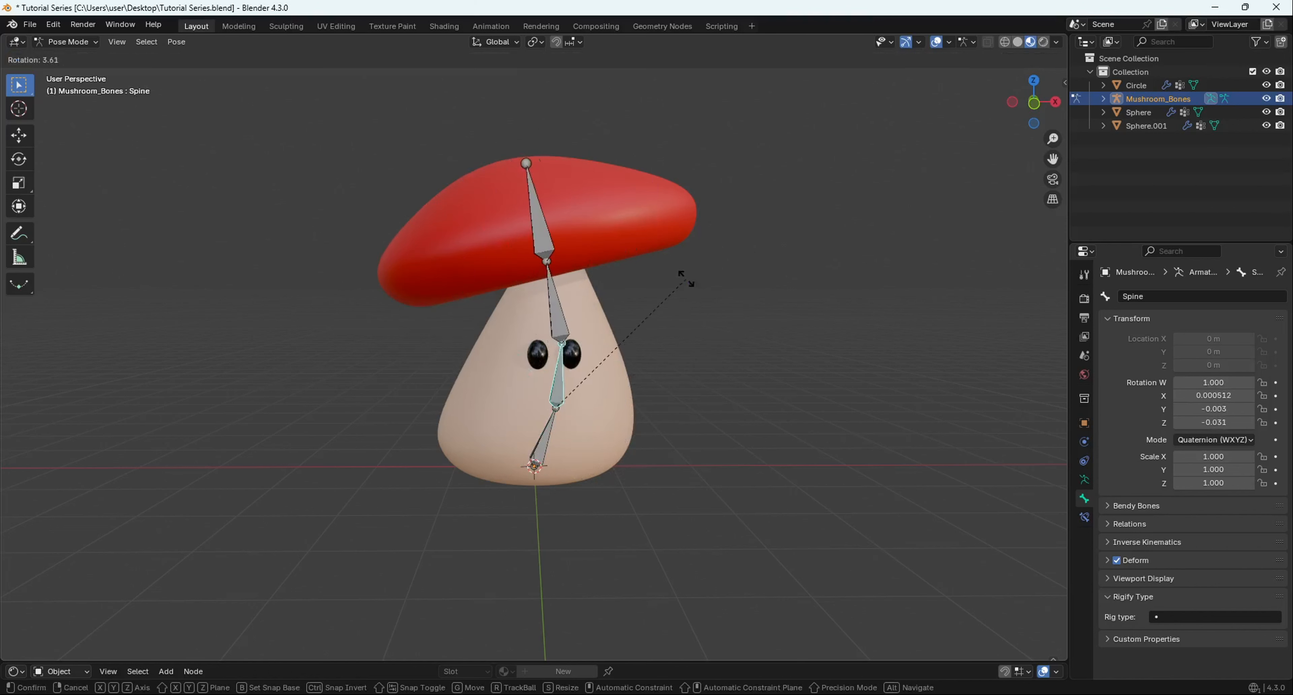
{"action": "left_click", "coordinate": [684, 280]}
{"action": "left_click", "coordinate": [535, 312]}
{"action": "key", "text": "r"}
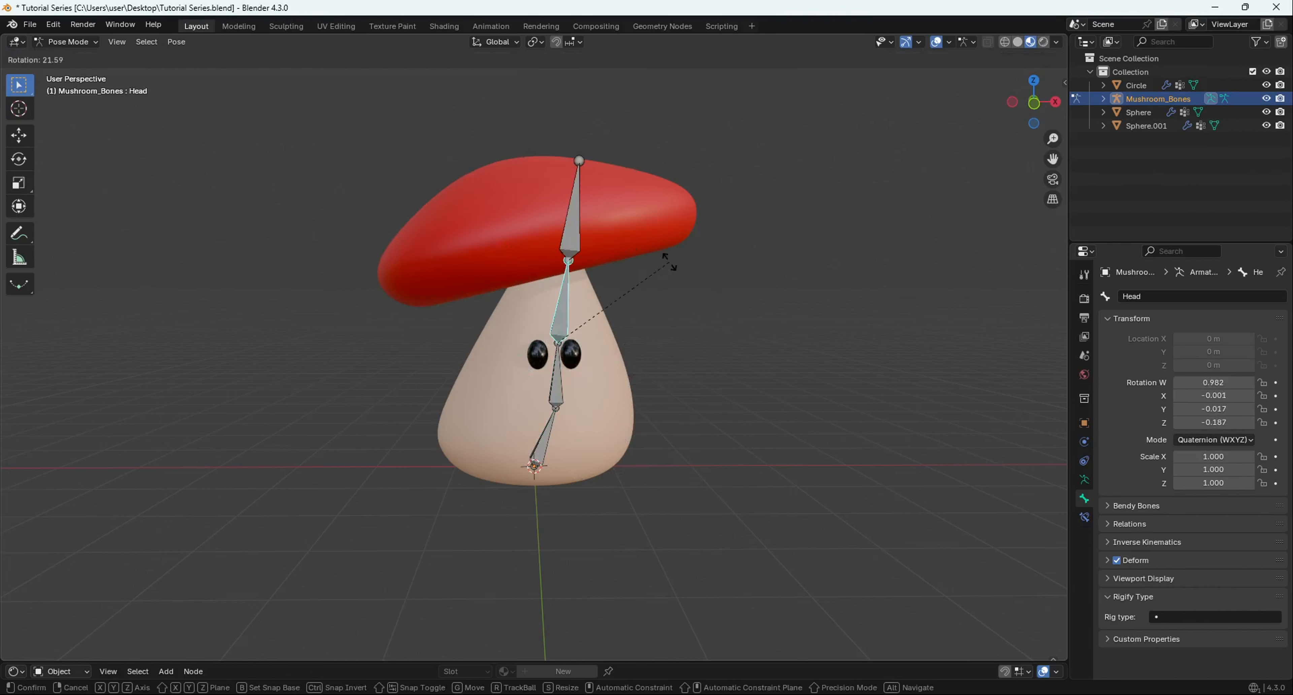
{"action": "left_click", "coordinate": [670, 265]}
{"action": "key", "text": "ctrl+z"}
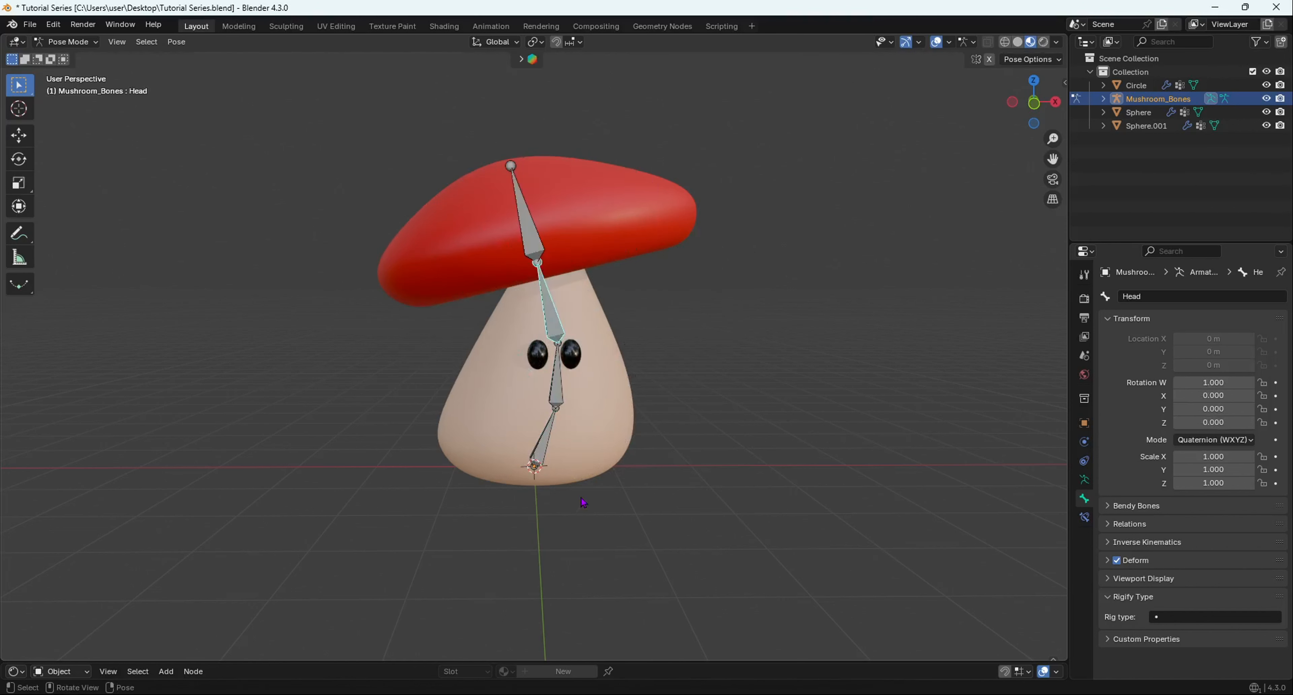
Try rotating the Root bone and the Spine bone one after the other, returning each to its unrotated pose.
{"action": "left_click", "coordinate": [549, 448]}
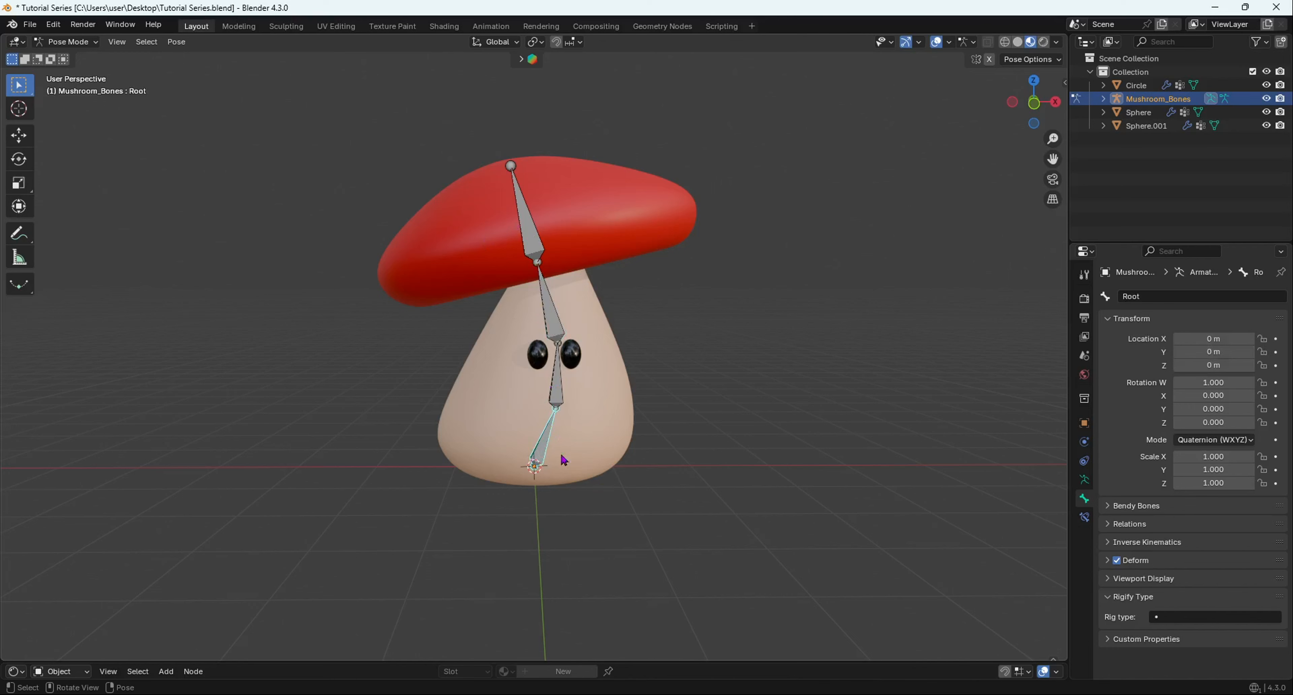
{"action": "key", "text": "r"}
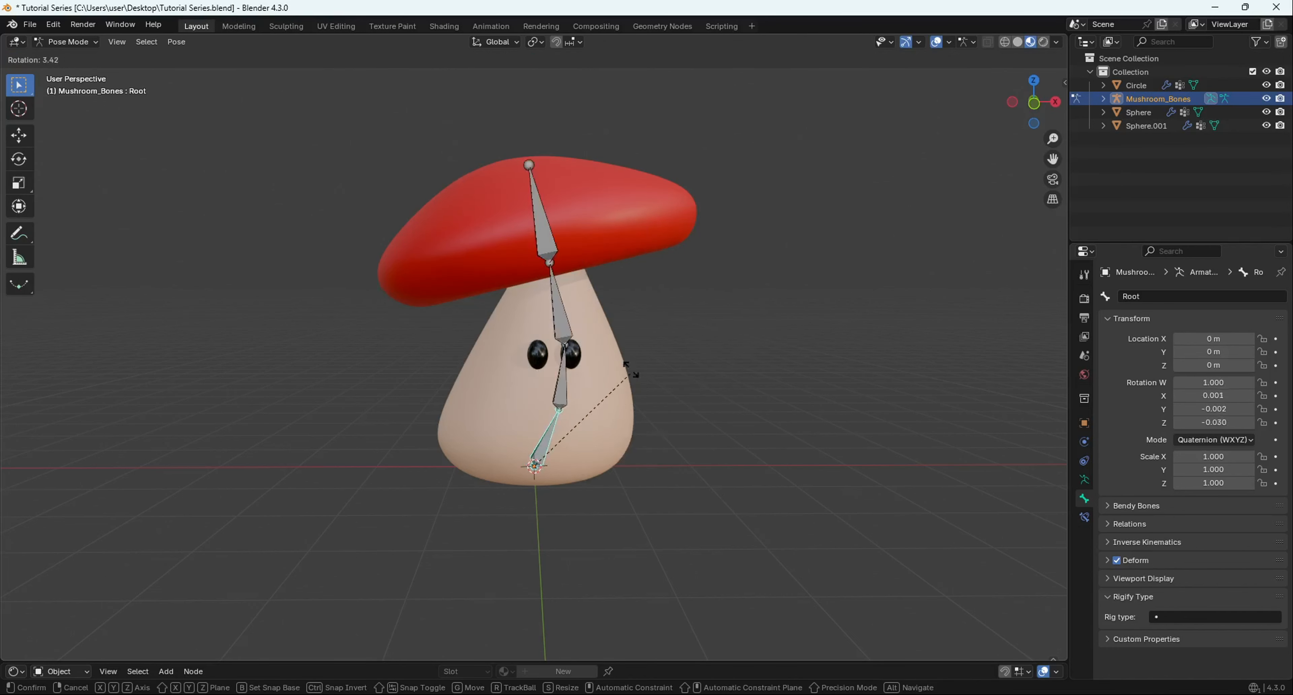
{"action": "key", "text": "Escape"}
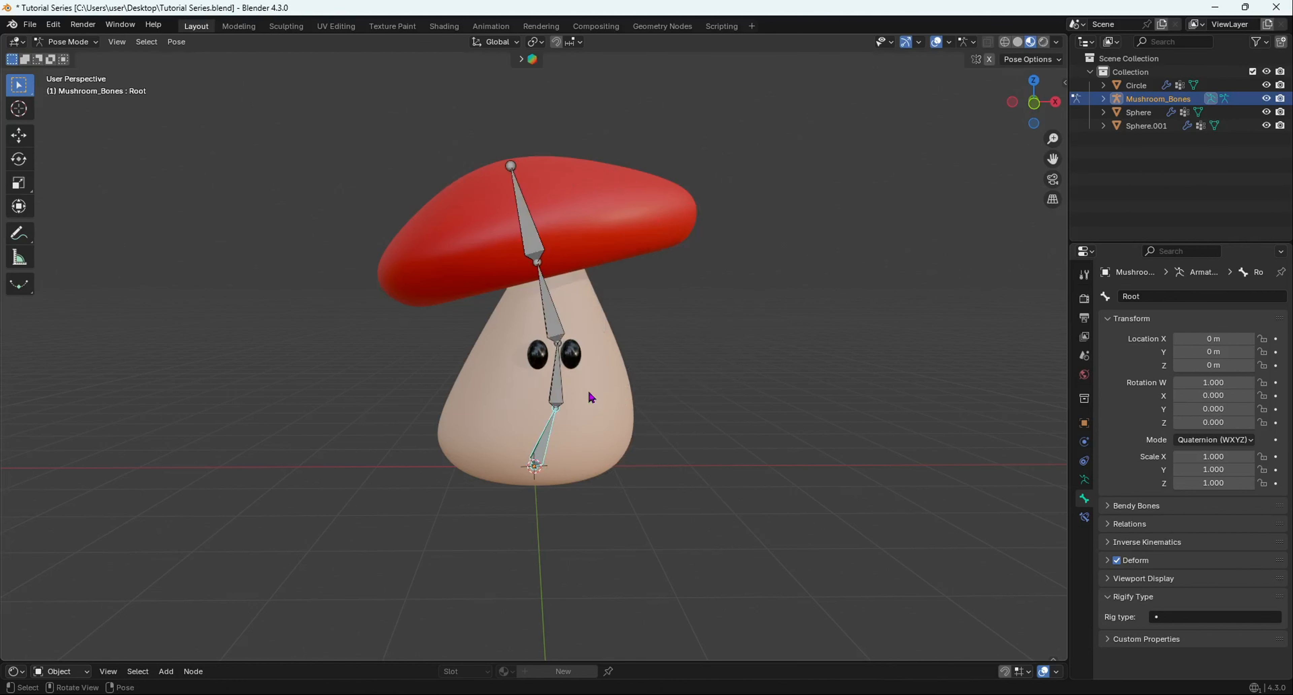
{"action": "left_click", "coordinate": [560, 387]}
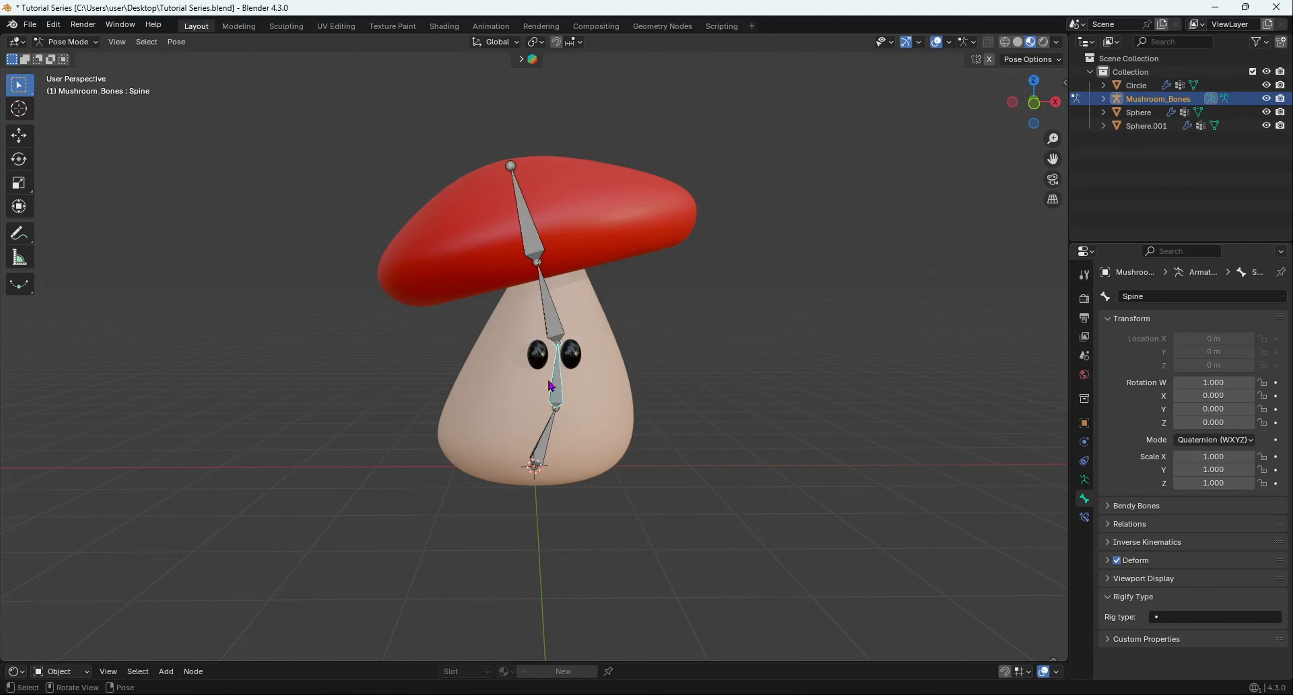
{"action": "key", "text": "r"}
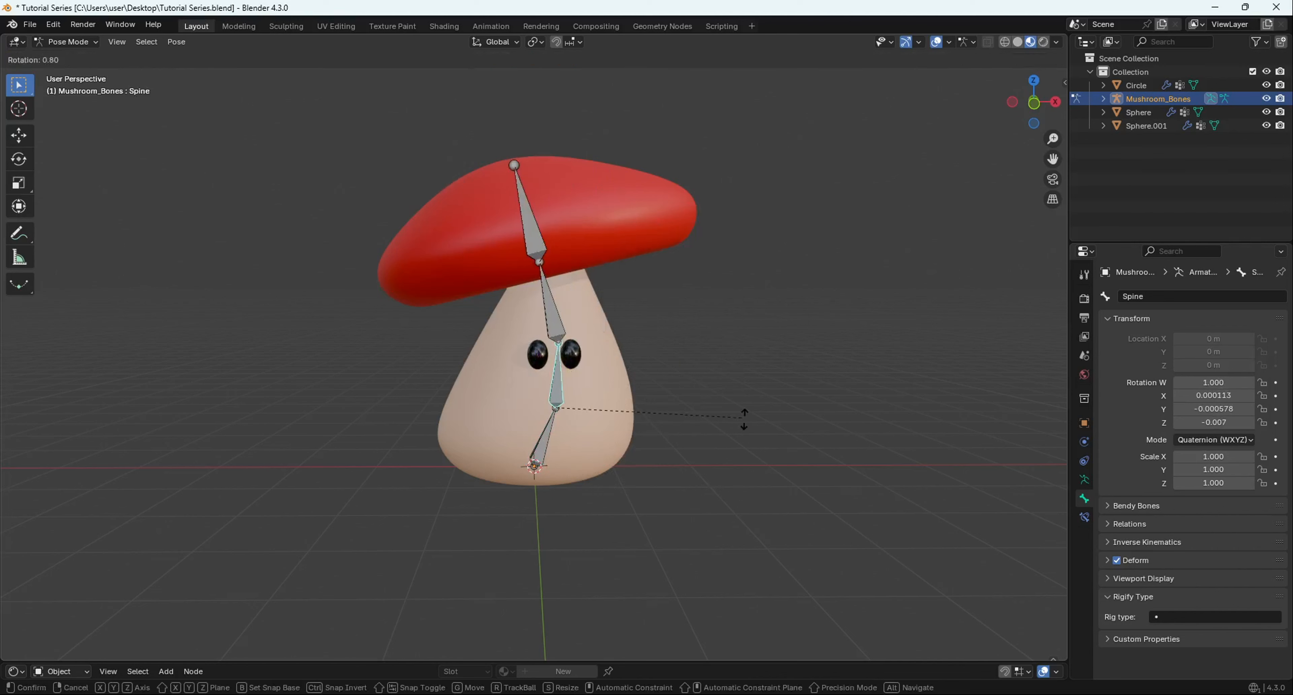
{"action": "left_click", "coordinate": [681, 326]}
{"action": "key", "text": "ctrl+z"}
Try rotating the Head bone and the RedPart bone separately, undoing each rotation.
{"action": "left_click", "coordinate": [553, 312]}
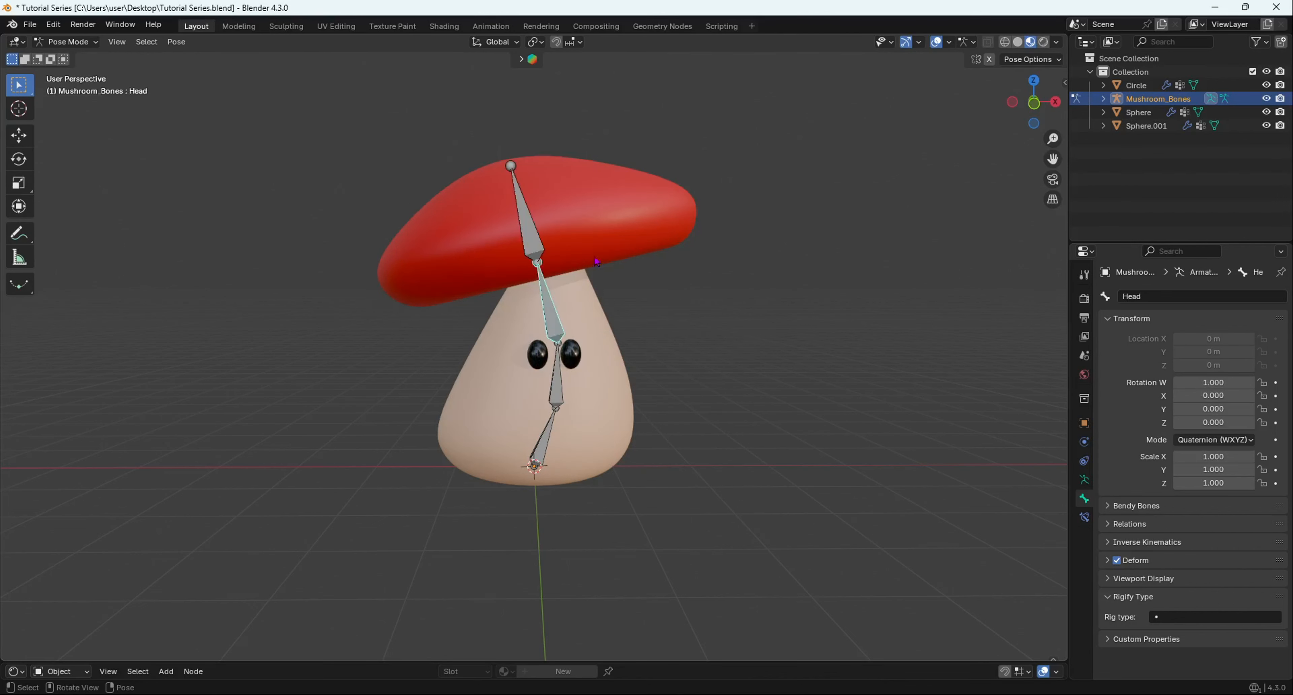
{"action": "key", "text": "r"}
{"action": "left_click", "coordinate": [703, 224]}
{"action": "key", "text": "ctrl+z"}
{"action": "left_click", "coordinate": [536, 231]}
{"action": "key", "text": "r"}
{"action": "left_click", "coordinate": [700, 326]}
{"action": "key", "text": "ctrl+z"}
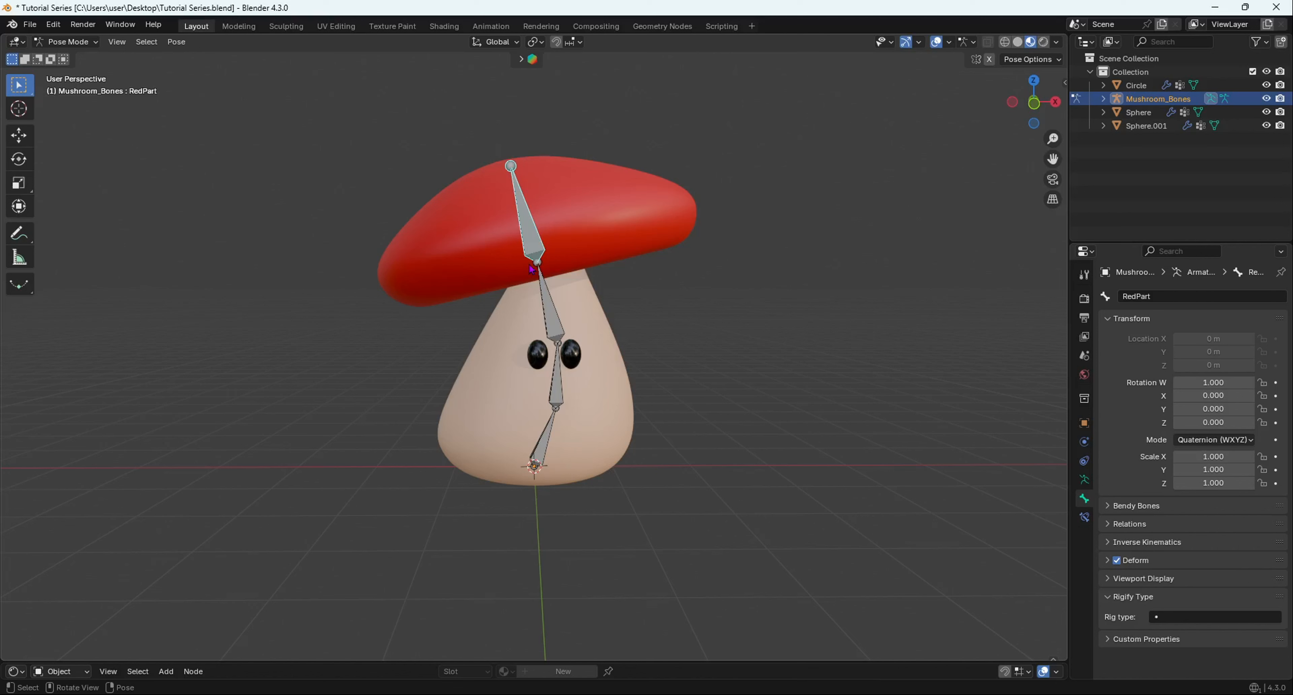
Return to Object Mode and select the mushroom body, both eyes and finally the Mushroom_Bones armature as the active object.
{"action": "left_click", "coordinate": [66, 42]}
{"action": "left_click", "coordinate": [58, 53]}
{"action": "middle_click_drag", "start_coordinate": [610, 469], "coordinate": [615, 404]}
{"action": "left_click", "coordinate": [615, 404]}
{"action": "left_click", "coordinate": [528, 374], "text": "shift"}
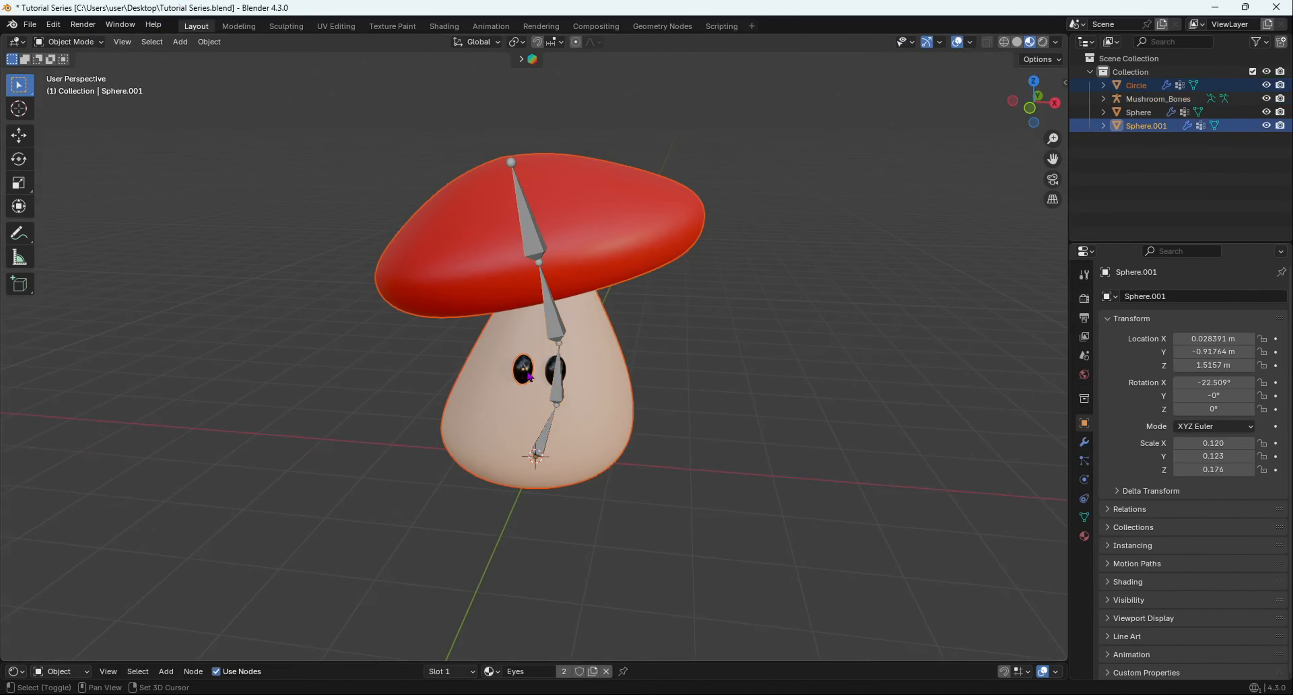
{"action": "left_click", "coordinate": [551, 374], "text": "shift"}
{"action": "scroll", "coordinate": [574, 331], "scroll_direction": "down", "scroll_amount": 1}
{"action": "scroll", "coordinate": [566, 375], "scroll_direction": "up", "scroll_amount": 5}
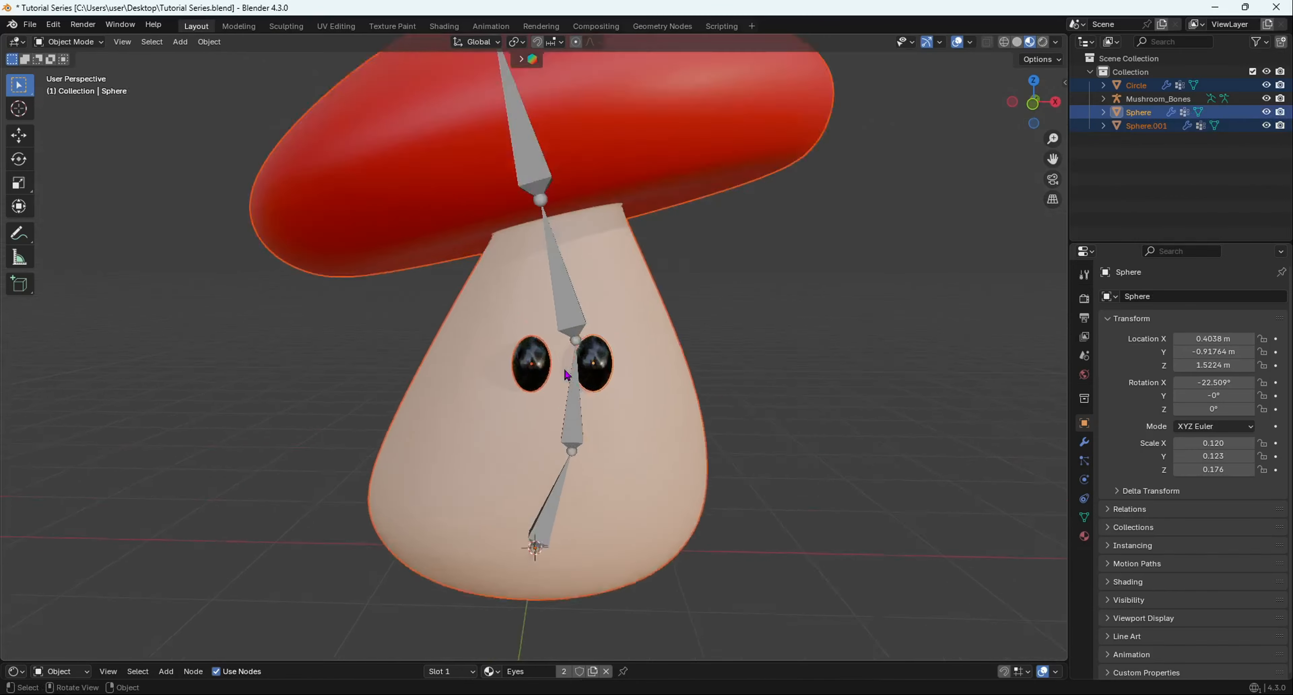
{"action": "middle_click_drag", "start_coordinate": [565, 375], "coordinate": [599, 287]}
{"action": "middle_click_drag", "start_coordinate": [584, 360], "coordinate": [497, 374]}
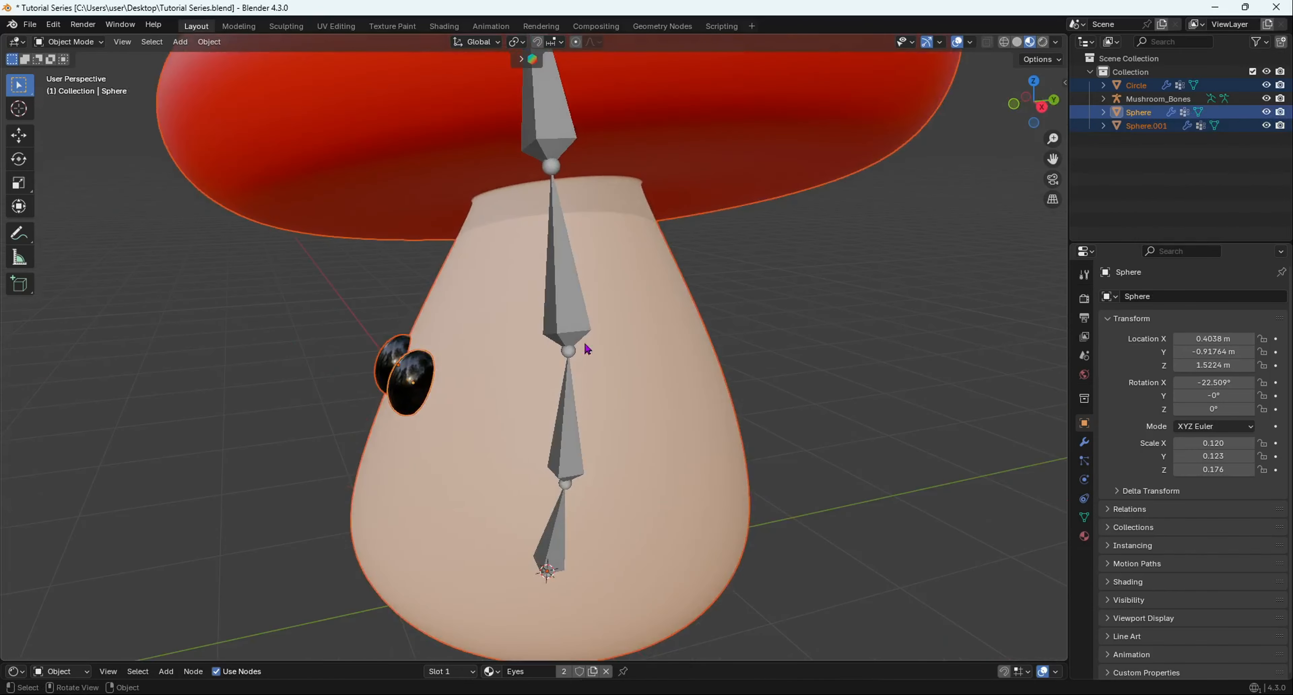
{"action": "left_click", "coordinate": [570, 337], "text": "shift"}
{"action": "scroll", "coordinate": [572, 340], "scroll_direction": "down", "scroll_amount": 6}
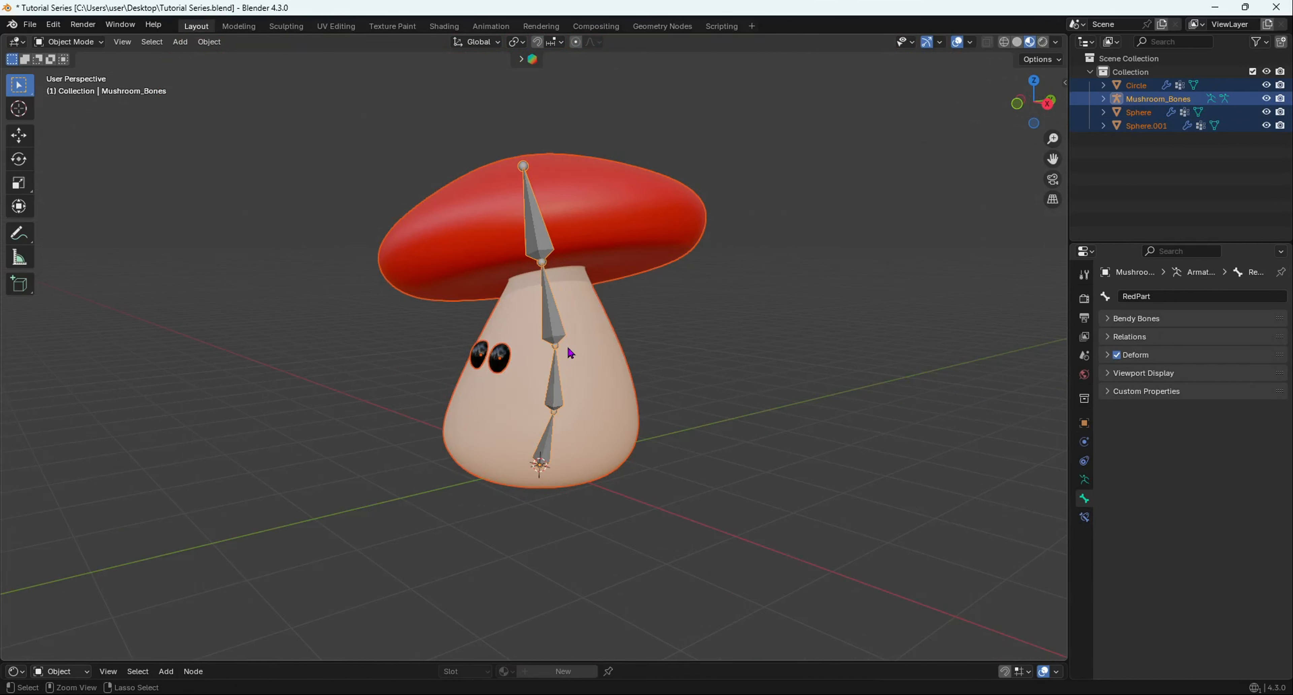
Parent the selected mushroom meshes to the Mushroom_Bones armature using Armature Deform With Automatic Weights.
{"action": "key", "text": "ctrl+p"}
{"action": "key", "text": "ctrl+p"}
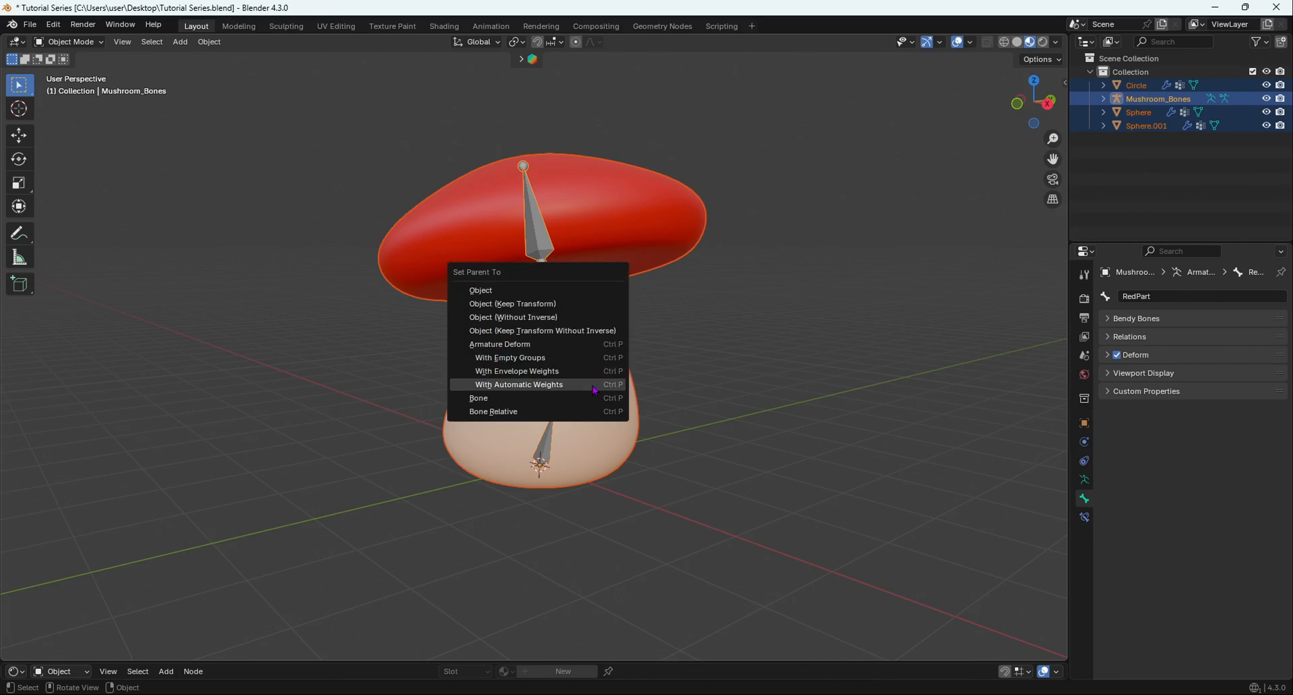
{"action": "left_click", "coordinate": [510, 385]}
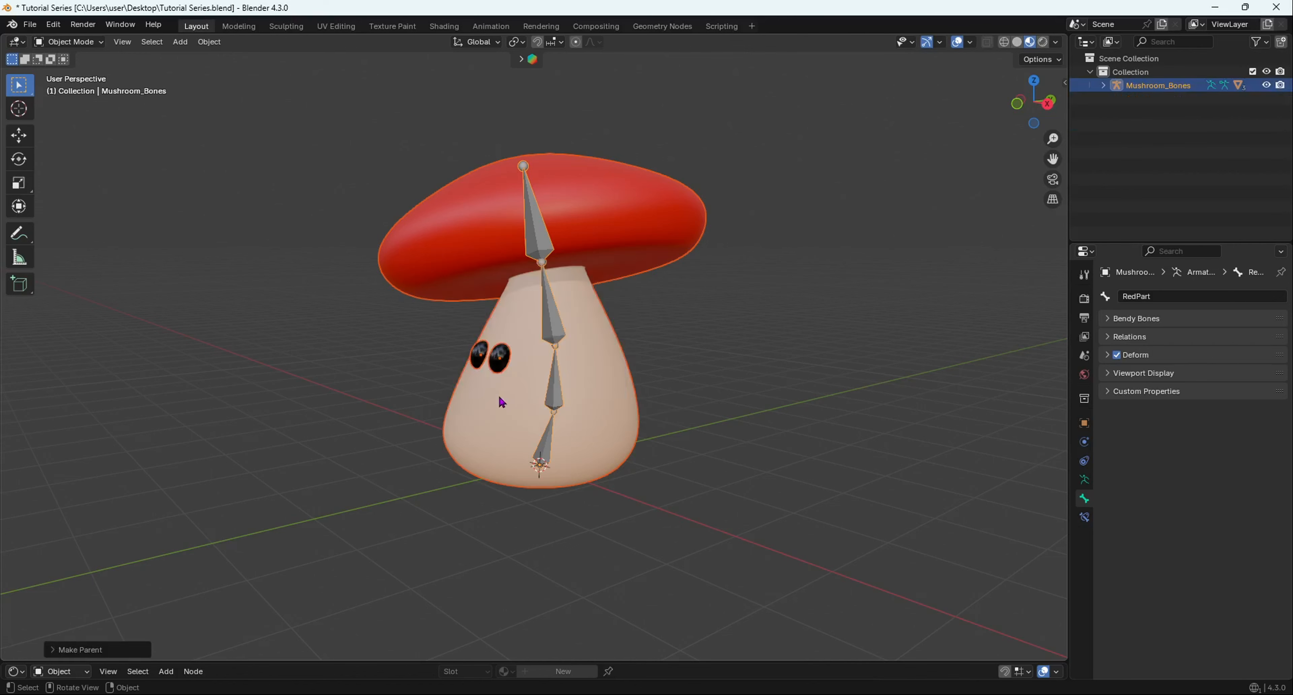
{"action": "middle_click_drag", "start_coordinate": [493, 363], "coordinate": [591, 380]}
{"action": "scroll", "coordinate": [588, 374], "scroll_direction": "up", "scroll_amount": 3}
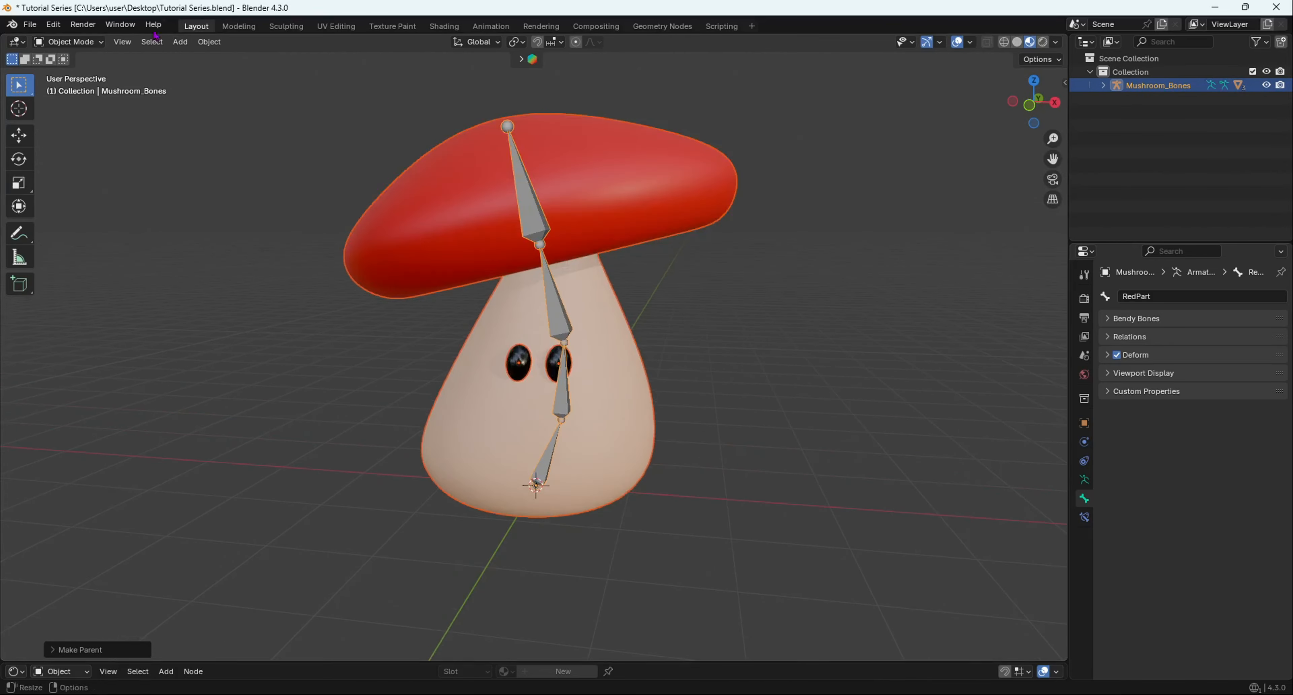
{"action": "left_click", "coordinate": [65, 44]}
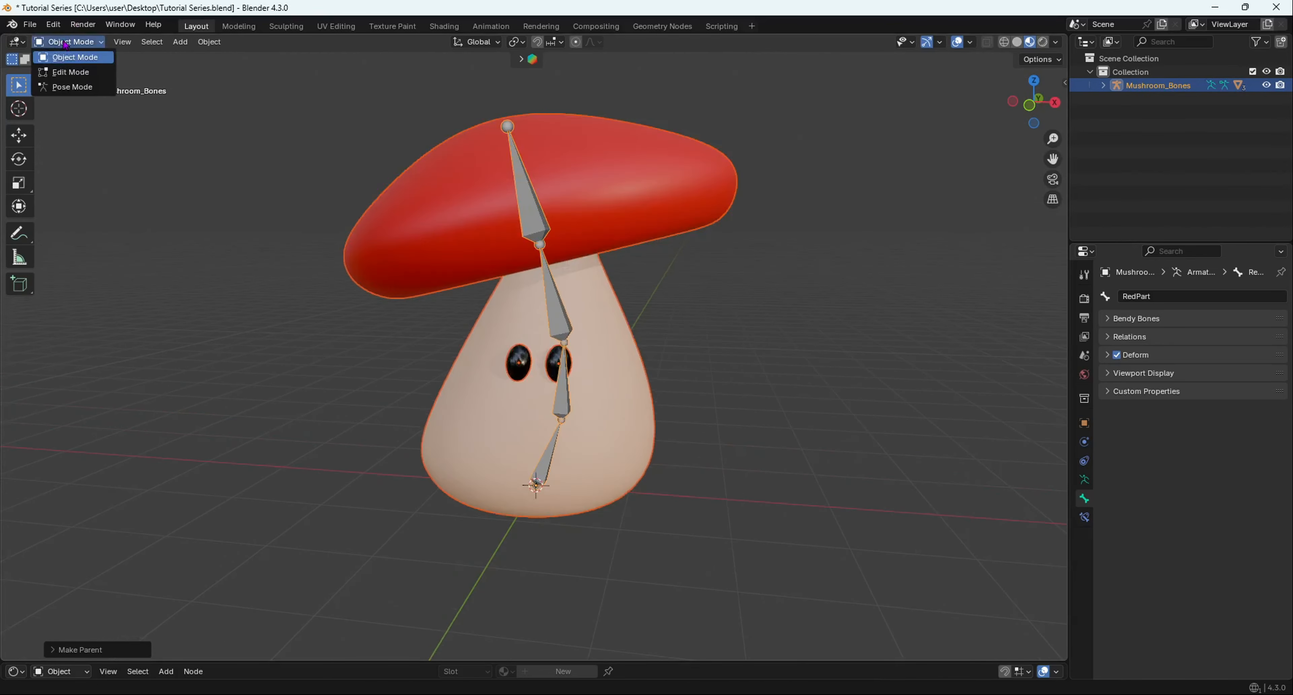
{"action": "left_click", "coordinate": [88, 92]}
{"action": "left_click", "coordinate": [549, 458]}
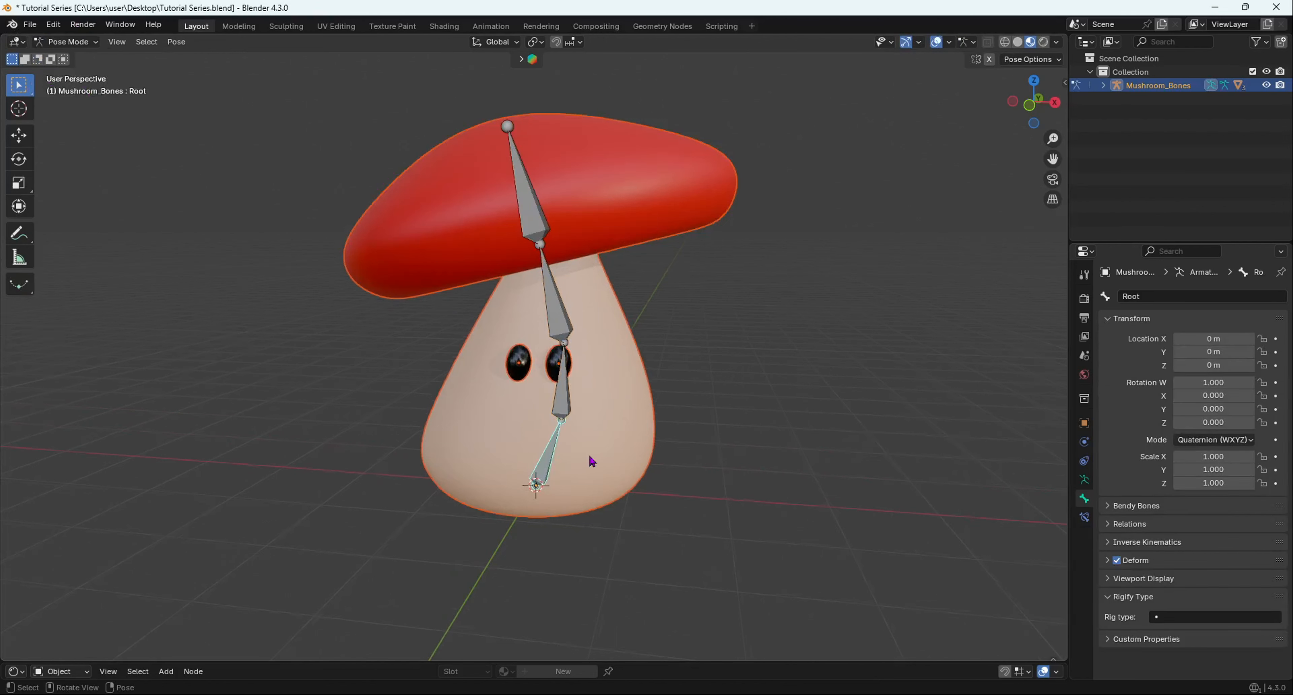
{"action": "left_click", "coordinate": [66, 42]}
{"action": "left_click", "coordinate": [71, 59]}
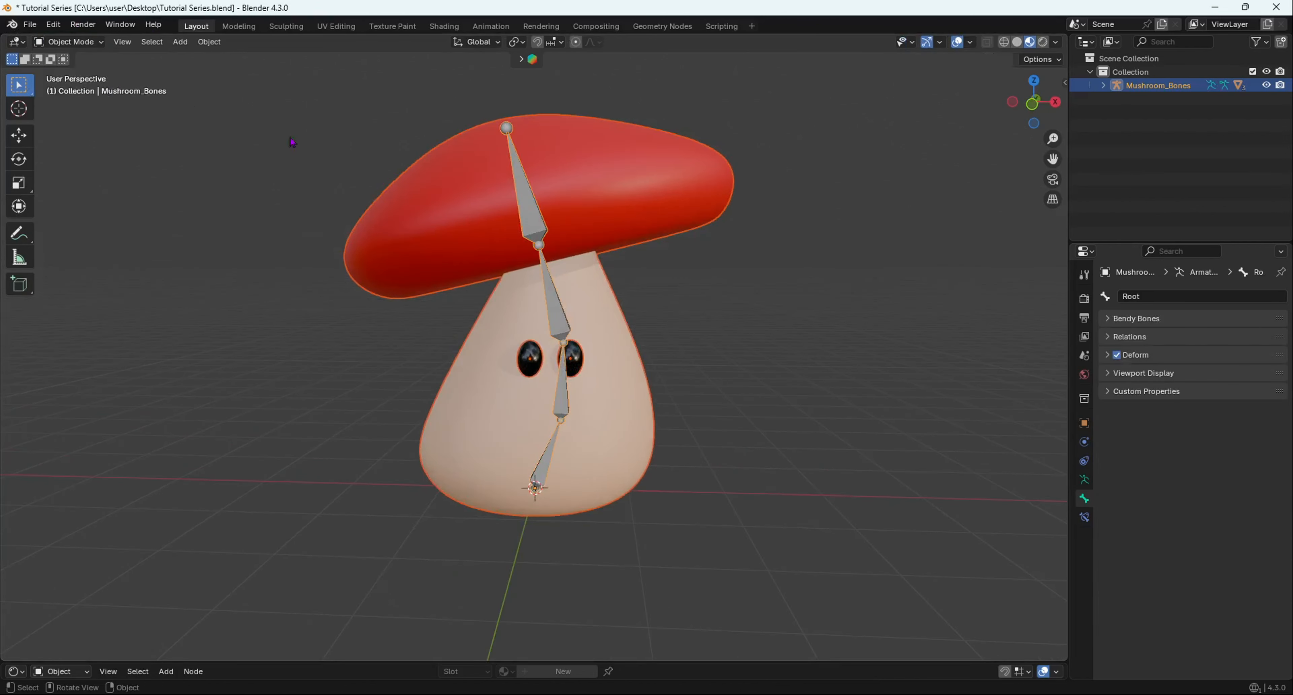
Deselect everything, select only the Mushroom_Bones armature and put it into Pose Mode.
{"action": "left_click", "coordinate": [705, 293]}
{"action": "left_click", "coordinate": [562, 317]}
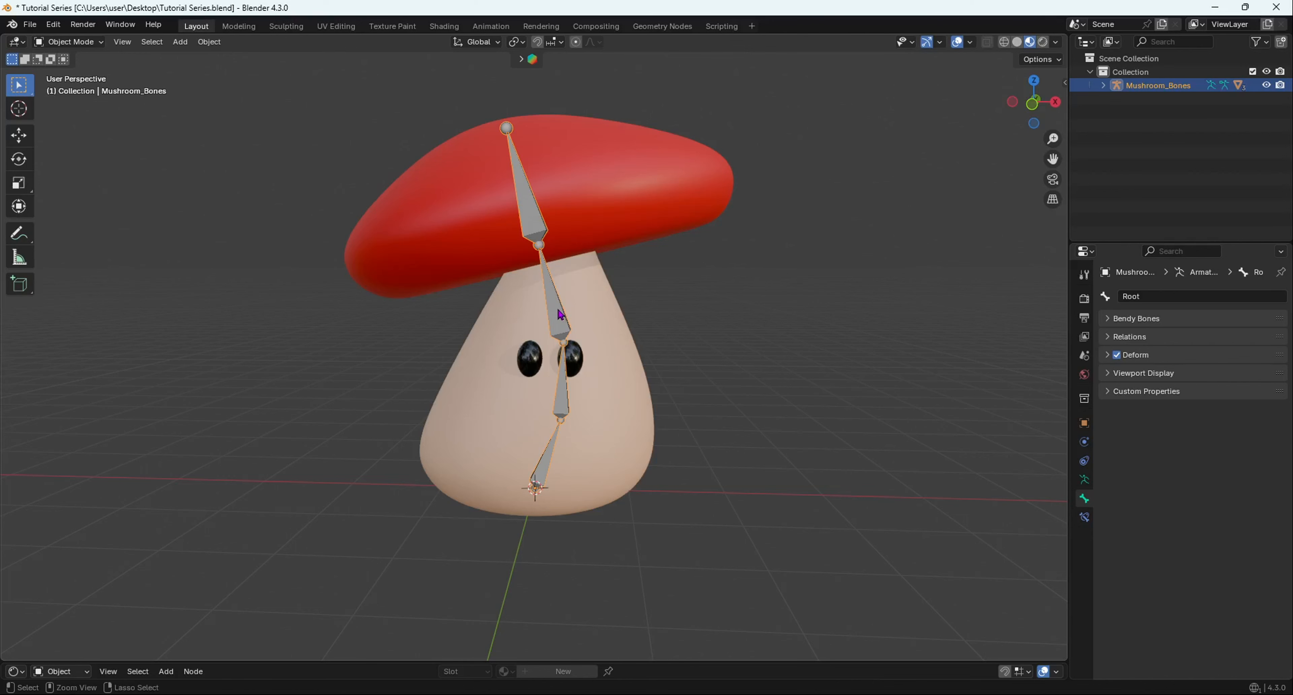
{"action": "key", "text": "ctrl+Tab"}
Try rotating the Root bone and the Spine bone in front view to test the mesh deformation, cancelling each rotation.
{"action": "scroll", "coordinate": [585, 396], "scroll_direction": "down", "scroll_amount": 1}
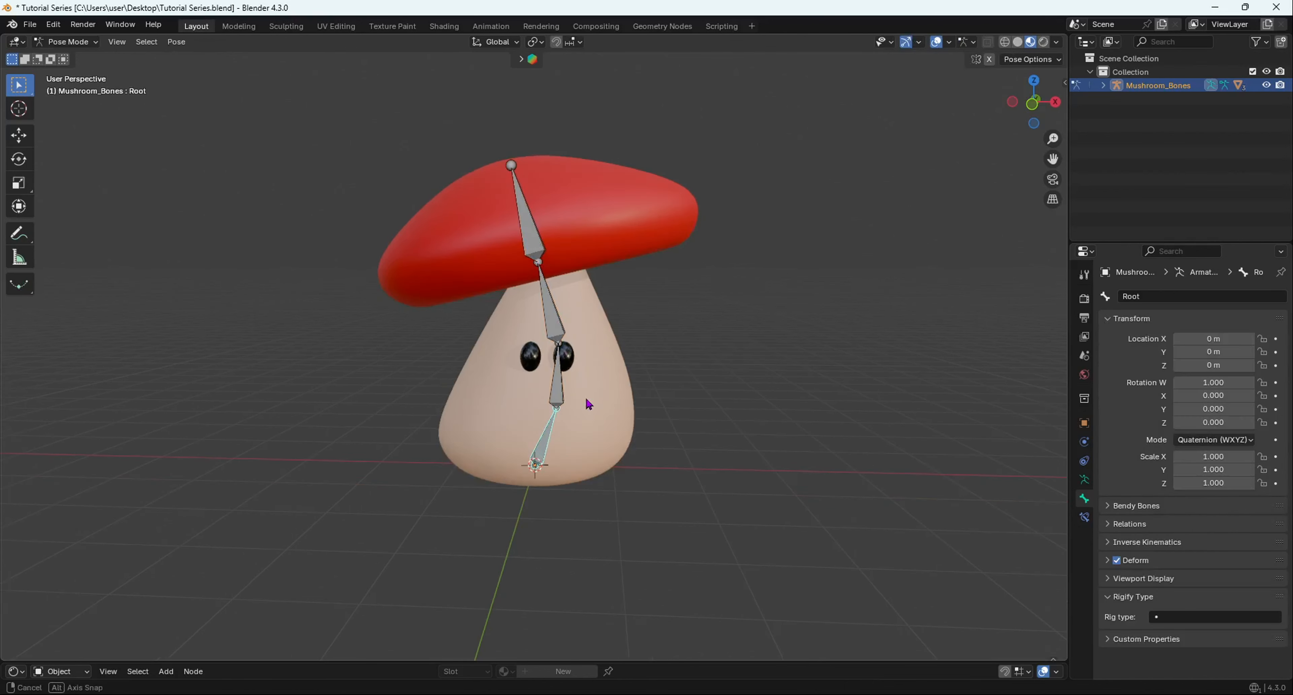
{"action": "key", "text": "KP_1"}
{"action": "key", "text": "r"}
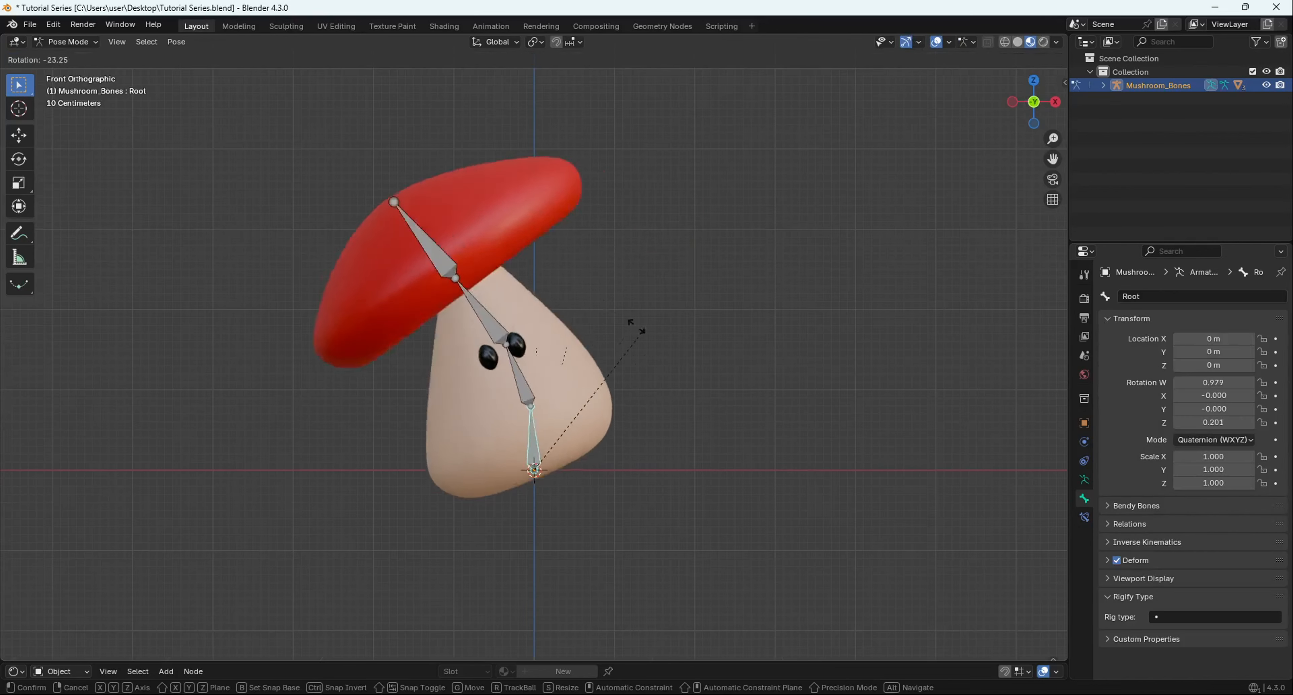
{"action": "right_click", "coordinate": [695, 410]}
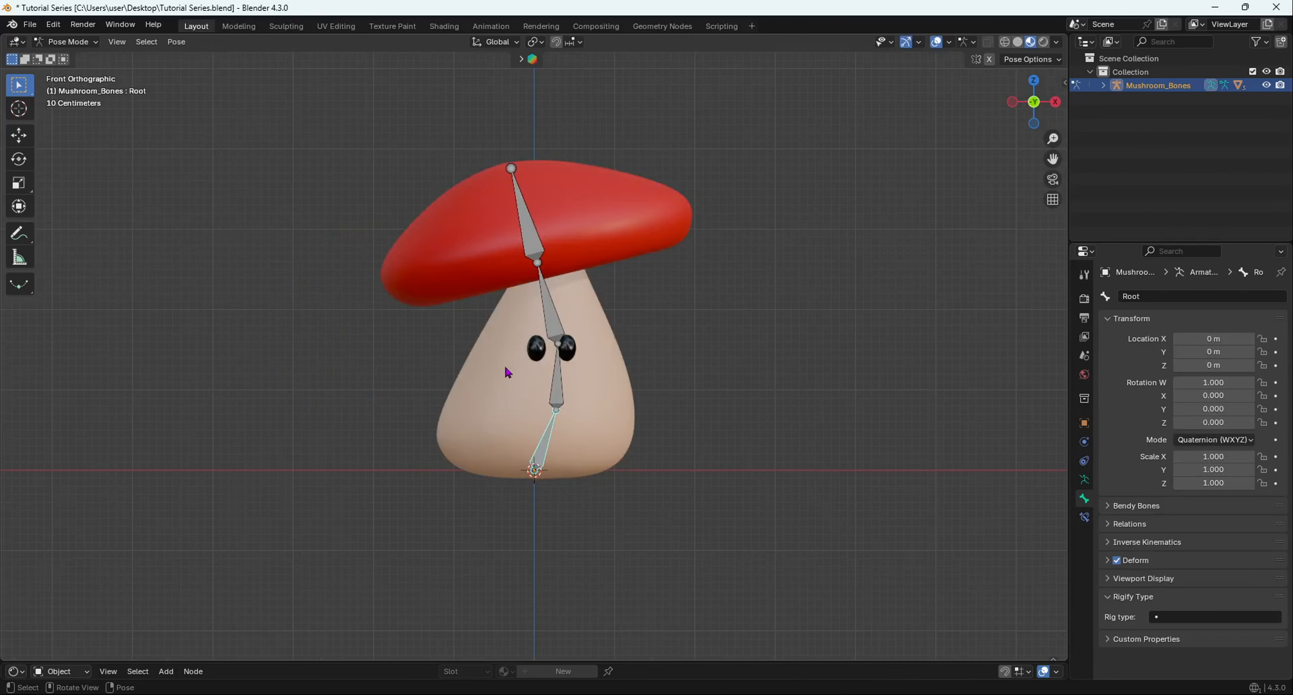
{"action": "left_click", "coordinate": [564, 387]}
{"action": "key", "text": "r"}
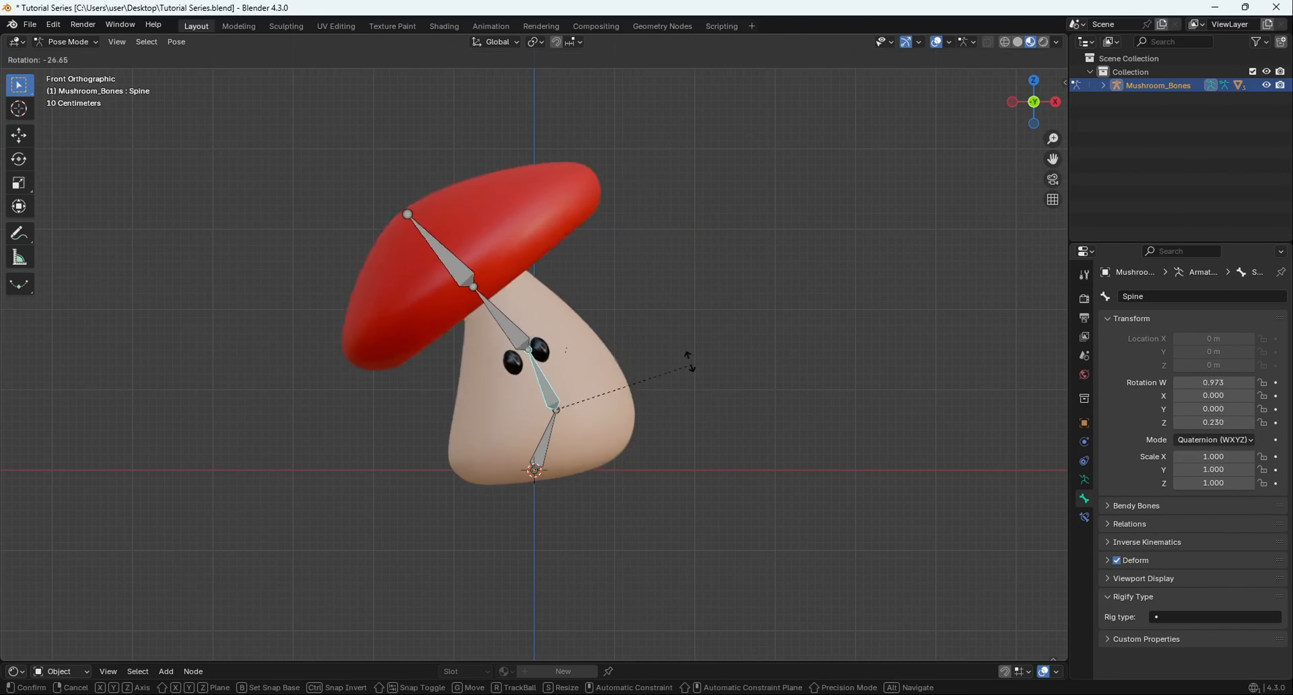
{"action": "right_click", "coordinate": [736, 476]}
Try rotating the Head bone in front view to test how the mesh follows, and undo the rotation.
{"action": "left_click", "coordinate": [548, 331]}
{"action": "key", "text": "r"}
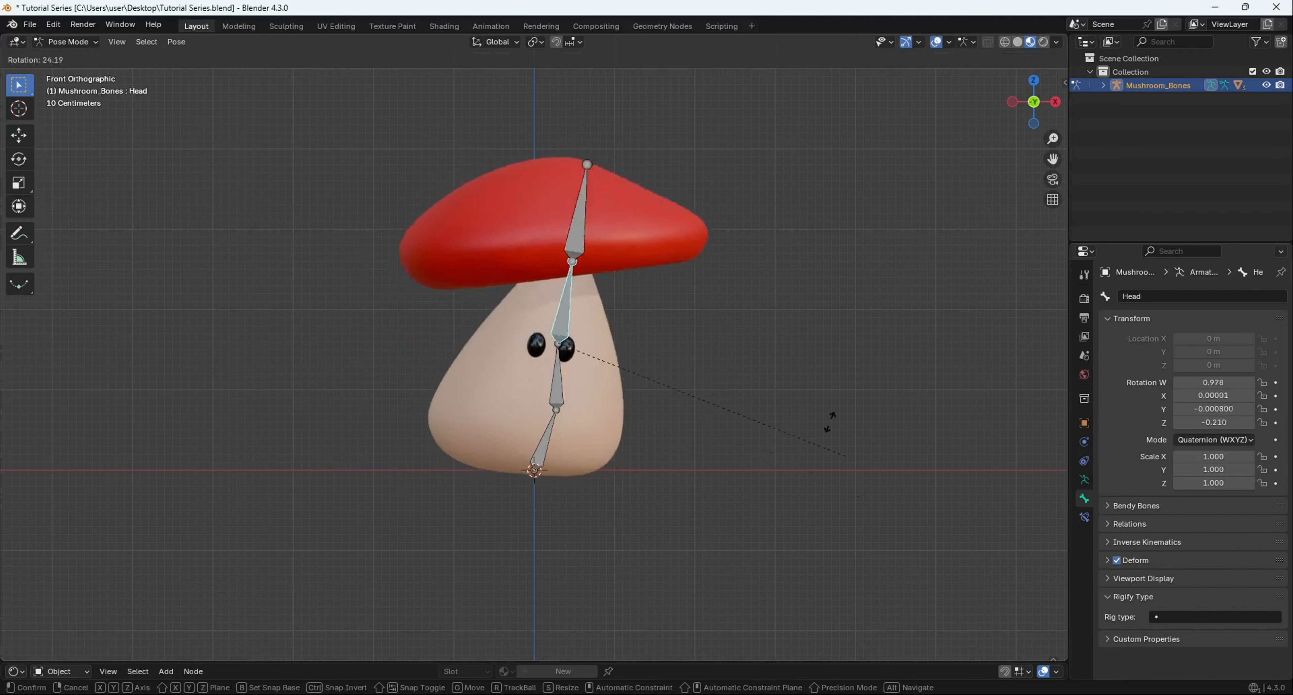
{"action": "left_click", "coordinate": [771, 307]}
{"action": "key", "text": "ctrl+z"}
Rotate the RedPart bone slightly with a free Trackball rotation in front view.
{"action": "left_click", "coordinate": [510, 225]}
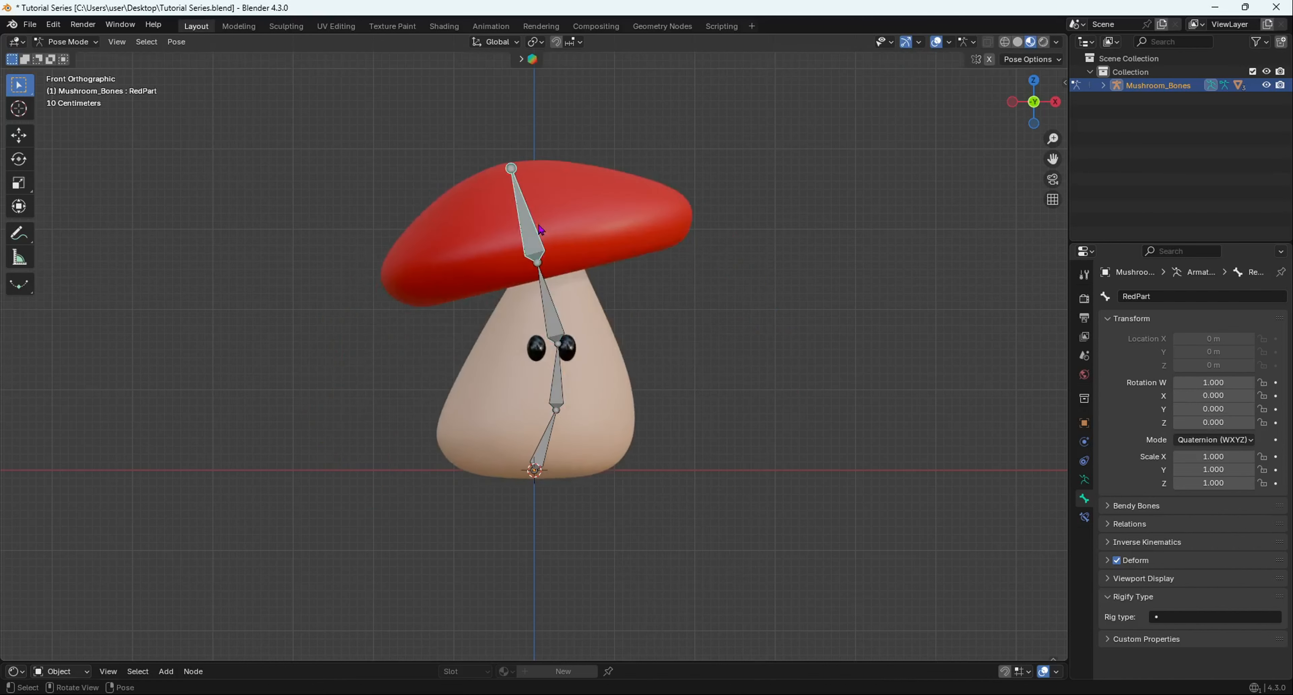
{"action": "key", "text": "r"}
{"action": "key", "text": "r"}
{"action": "left_click", "coordinate": [555, 236]}
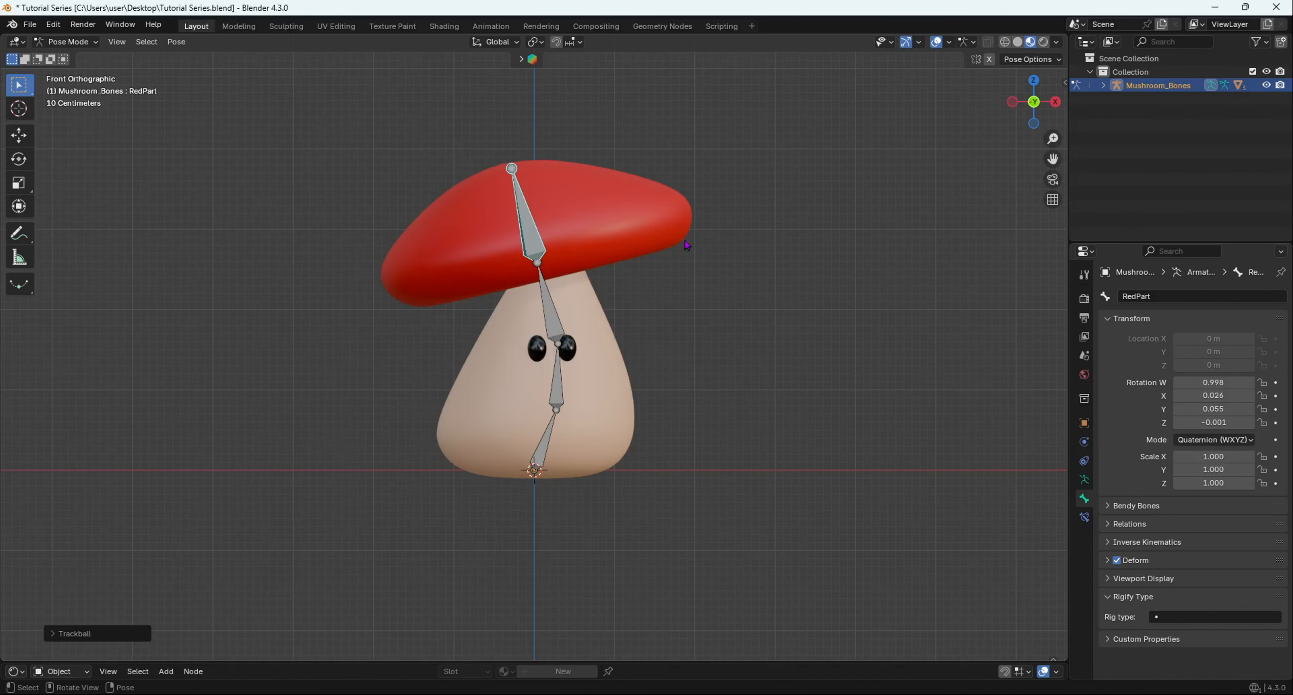
Try another Trackball rotation of the RedPart bone from the side of the mushroom, without keeping it.
{"action": "middle_click_drag", "start_coordinate": [686, 245], "coordinate": [563, 286]}
{"action": "key", "text": "r"}
{"action": "key", "text": "r"}
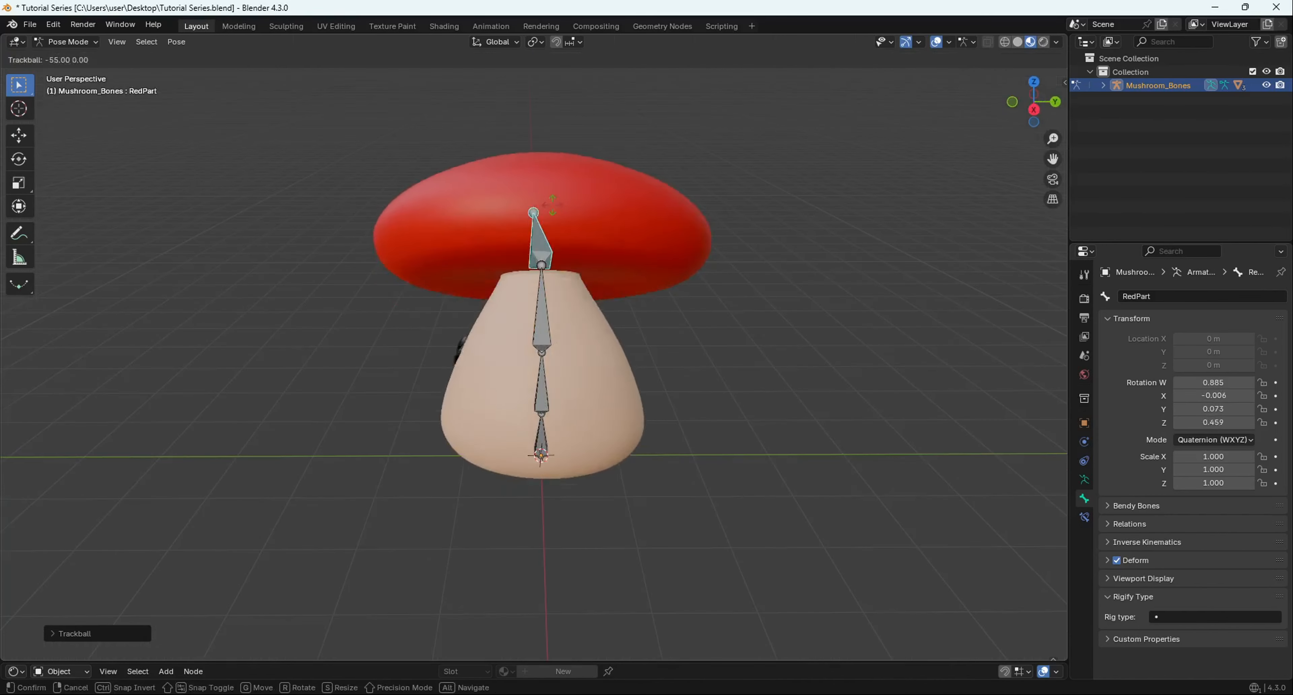
{"action": "left_click", "coordinate": [561, 336]}
{"action": "middle_click_drag", "start_coordinate": [561, 333], "coordinate": [736, 307]}
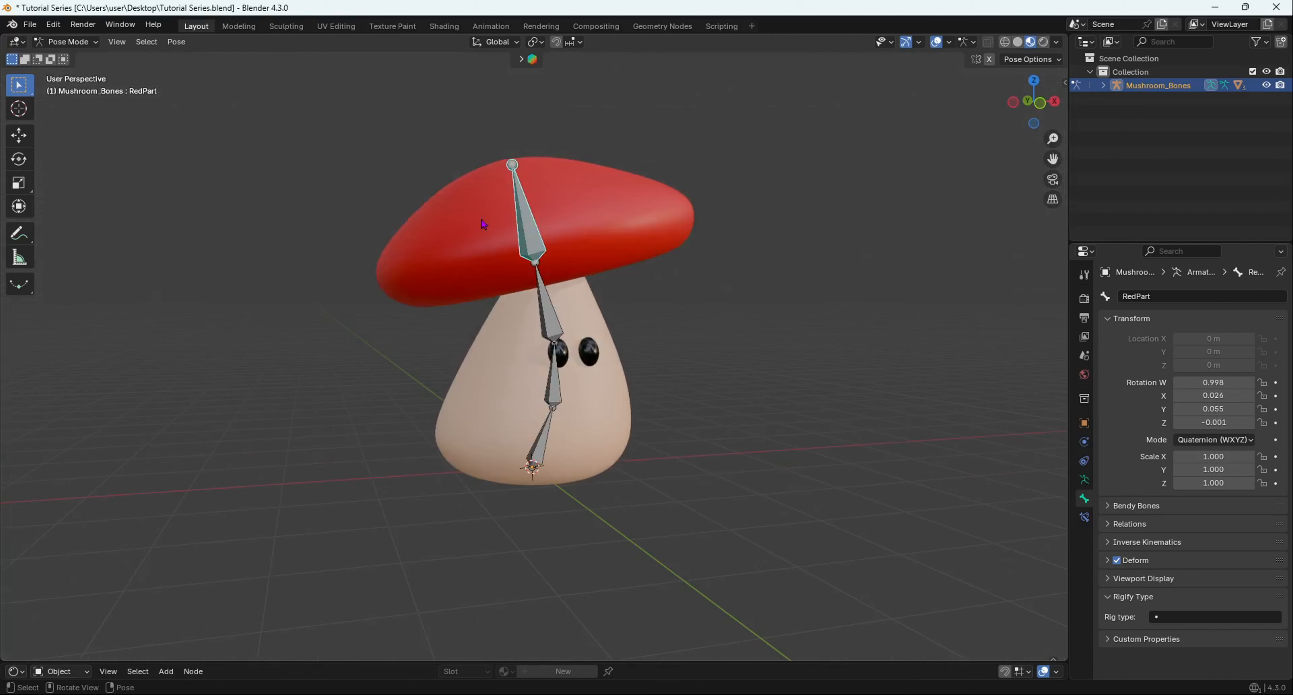
Switch the Mushroom_Bones armature back to Object Mode.
{"action": "left_click", "coordinate": [65, 42]}
{"action": "left_click", "coordinate": [57, 54]}
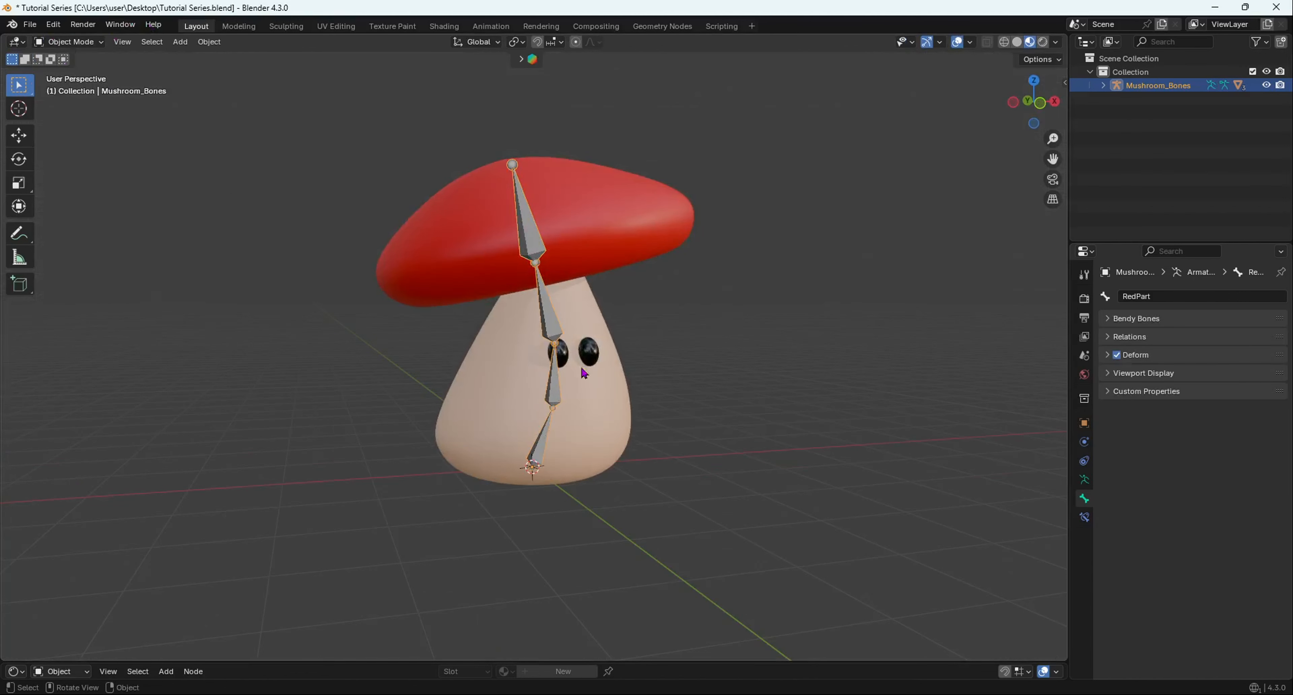